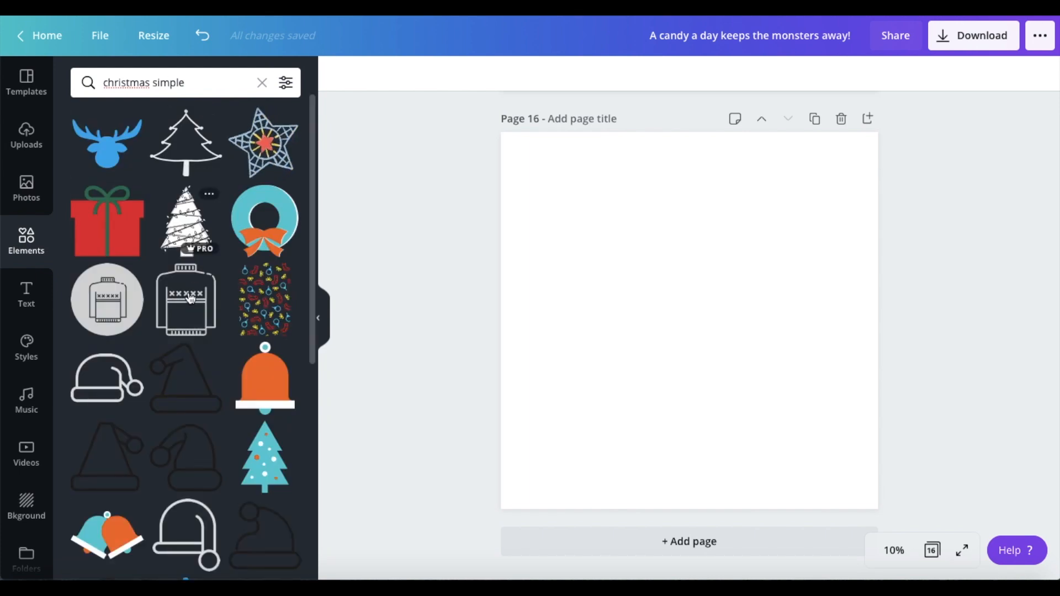
Step: Add the grey snowflake border from the "christmas simple" elements to page 16 and stretch it across the page's full upper edge
scroll(188, 353, "down", 5)
scroll(186, 350, "down", 2)
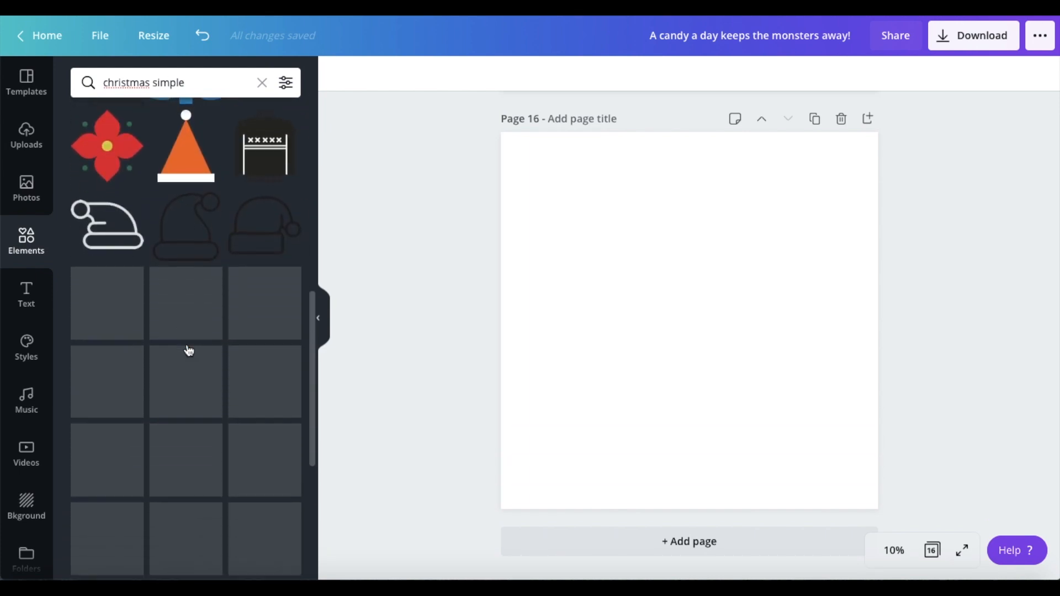
scroll(189, 390, "down", 2)
scroll(191, 389, "down", 1)
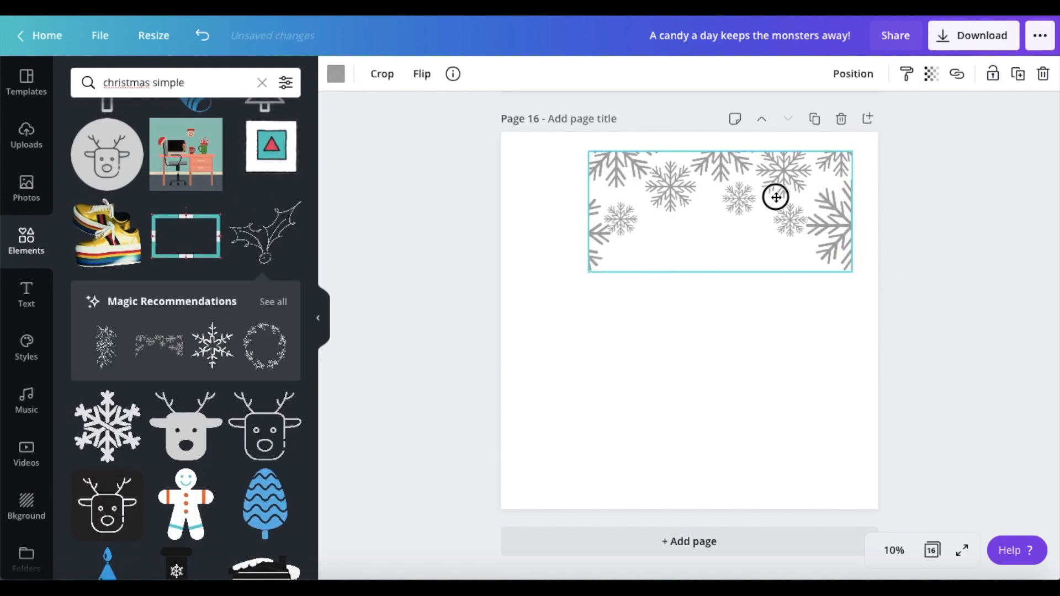
left_click_drag(773, 193, 752, 182)
left_click_drag(548, 252, 490, 272)
left_click_drag(814, 276, 885, 285)
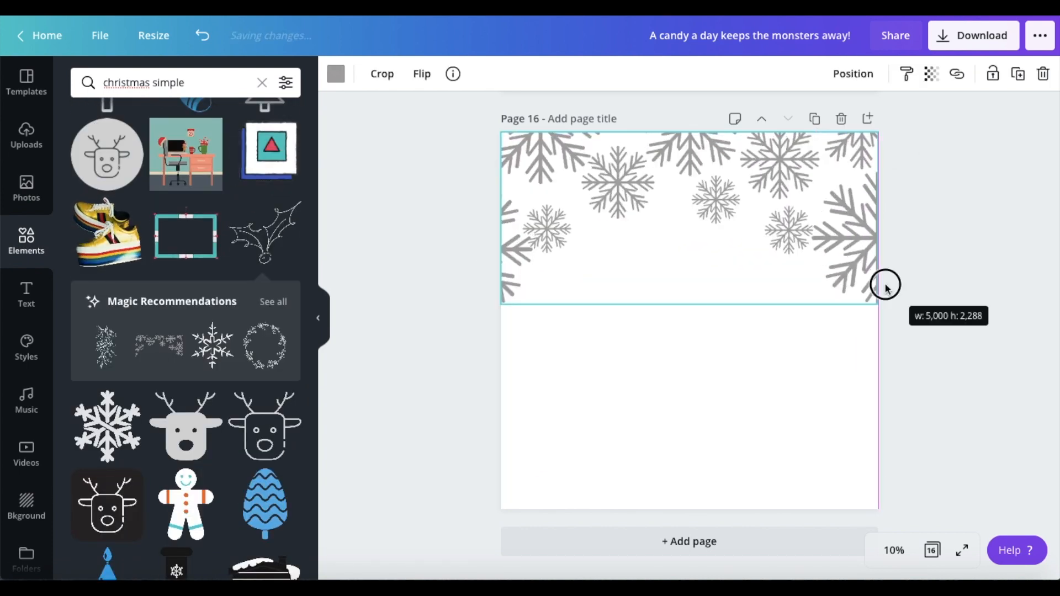
left_click(909, 303)
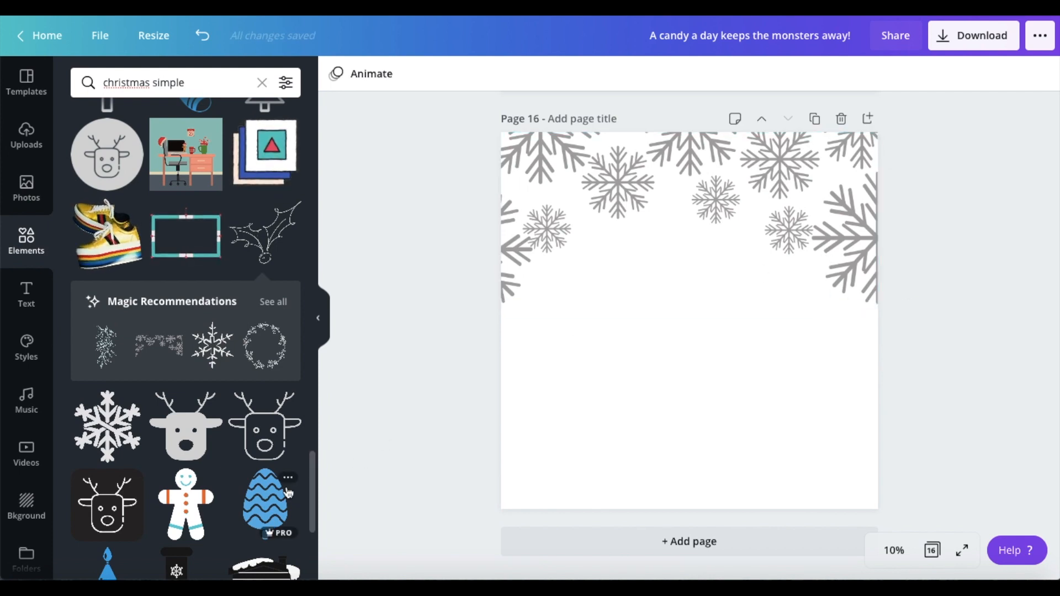
Step: Add the light grey leaf-and-berry ornament from the "christmas simple" elements and place it in the lower part of page 16
scroll(127, 466, "down", 5)
scroll(127, 467, "down", 6)
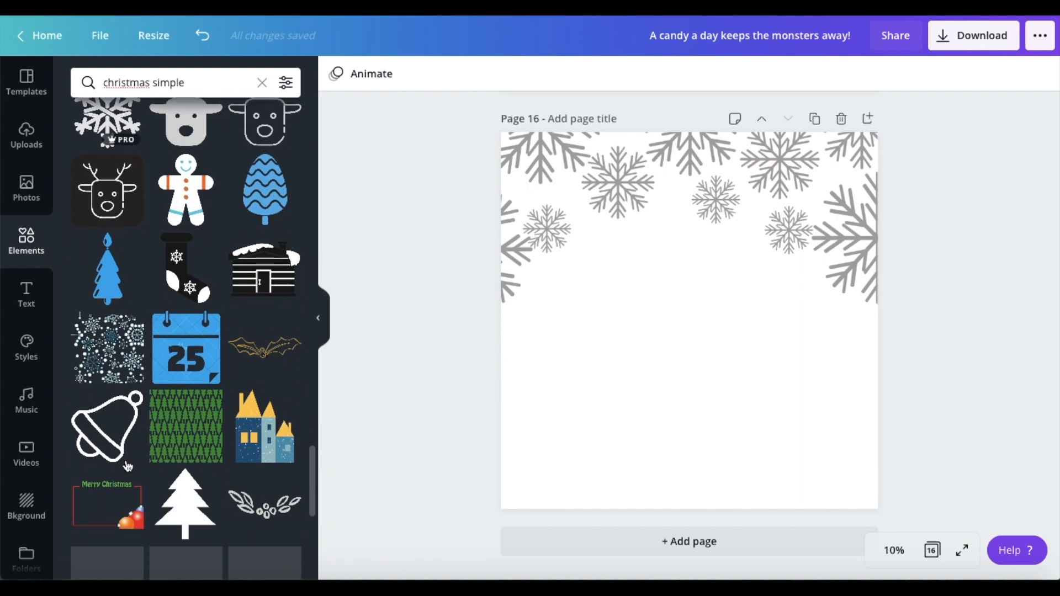
left_click(265, 231)
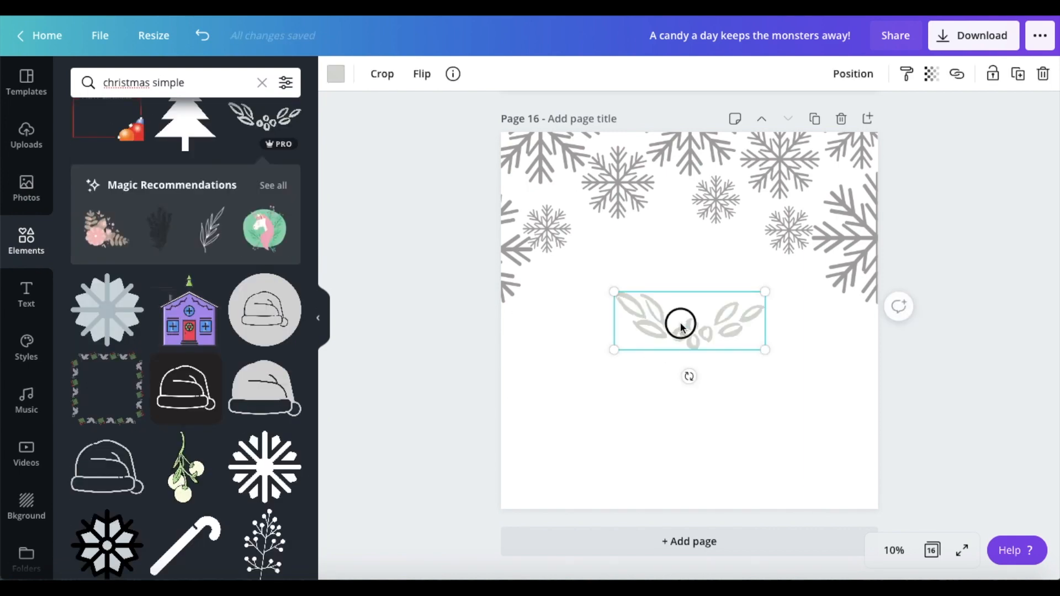
left_click_drag(679, 322, 666, 429)
scroll(215, 531, "down", 1)
scroll(214, 531, "down", 2)
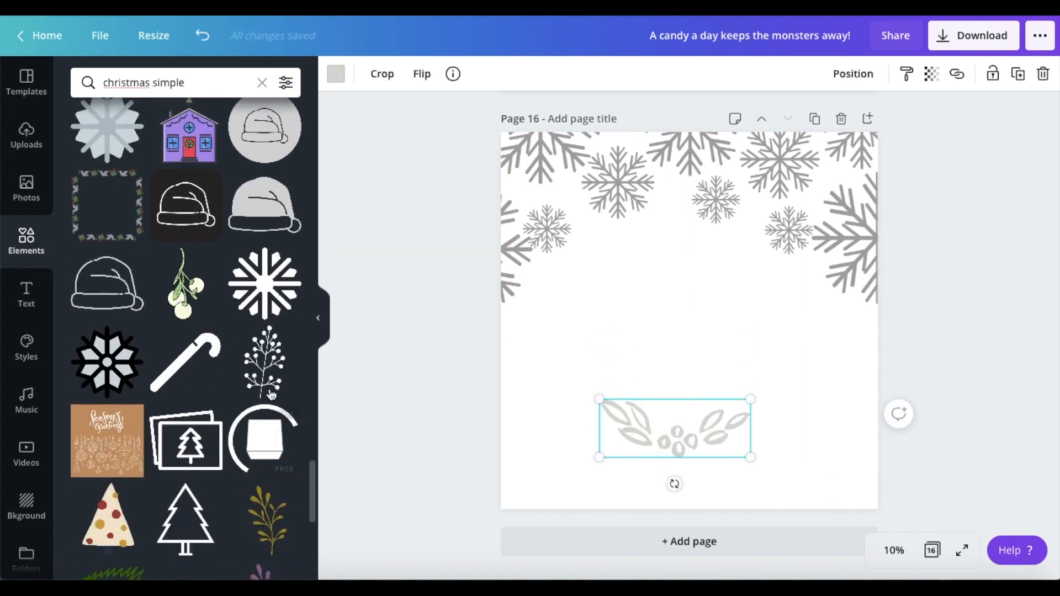
Step: Search the elements for "merry Christmas" and add the red handwritten Merry Christmas lettering to page 16
left_click_drag(188, 83, 78, 71)
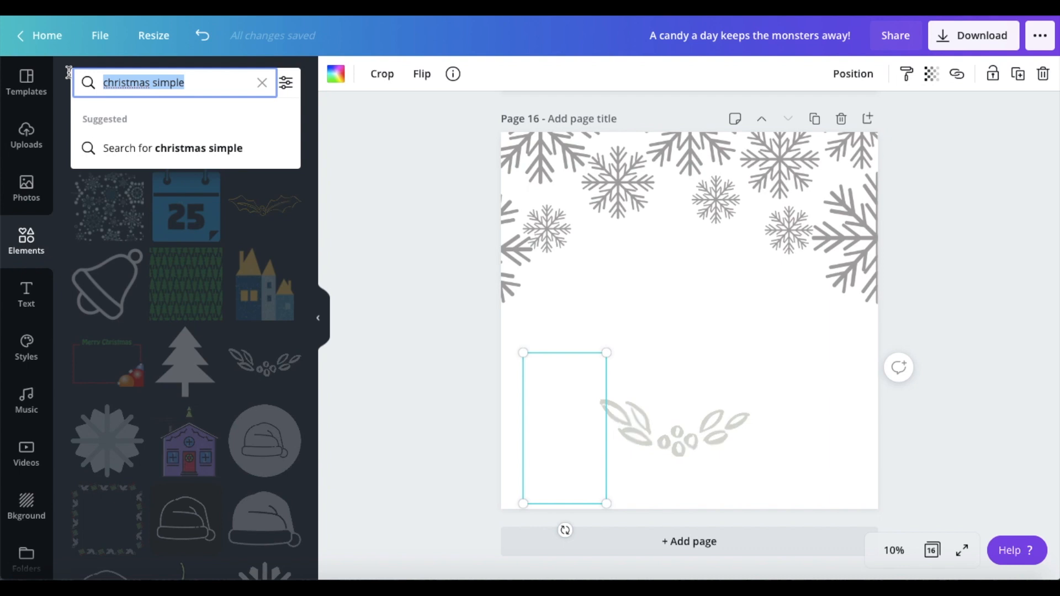
type("merry c")
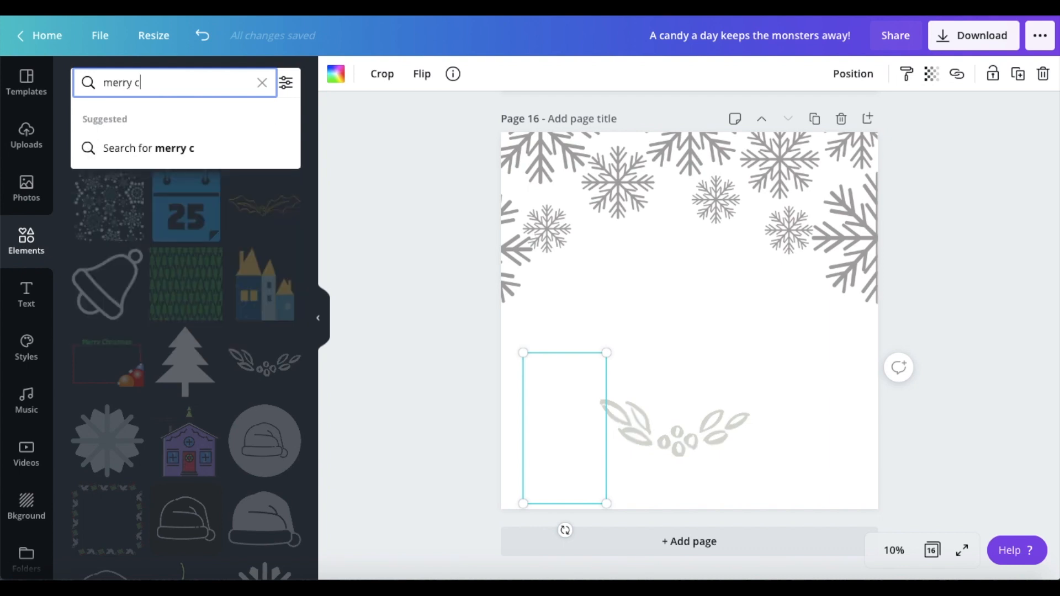
type("hristmas")
key("Return")
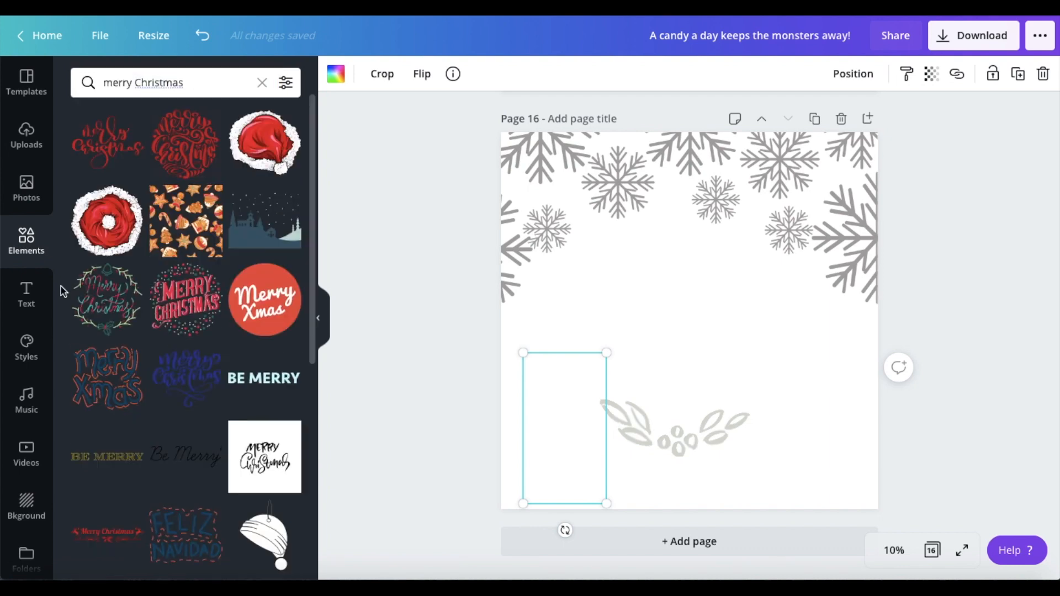
left_click(95, 142)
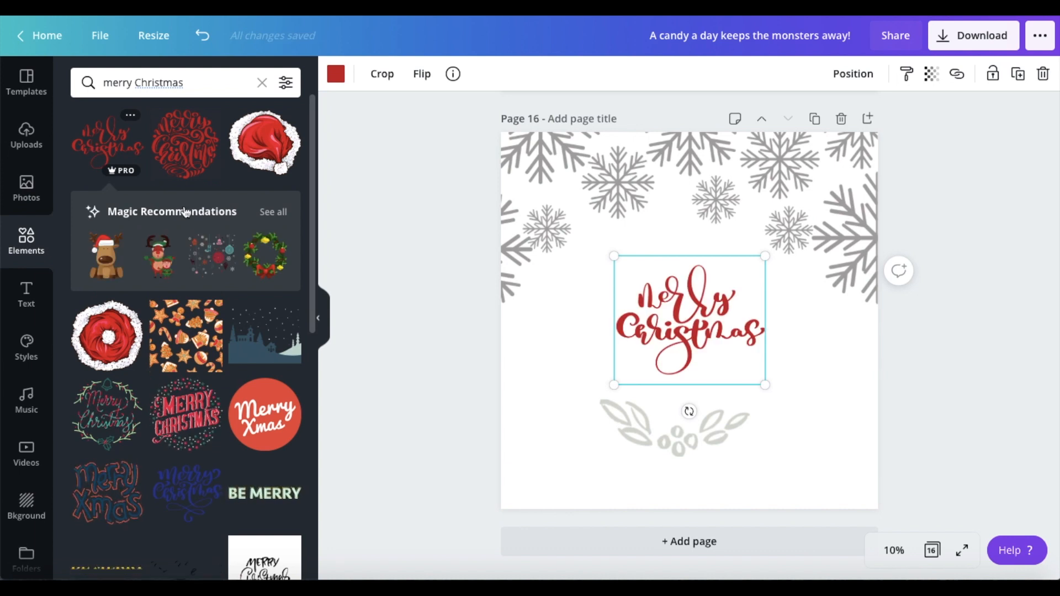
Step: Add the blue Merry Christmas script lettering and move it down and right of the red lettering
scroll(212, 332, "down", 2)
left_click(199, 350)
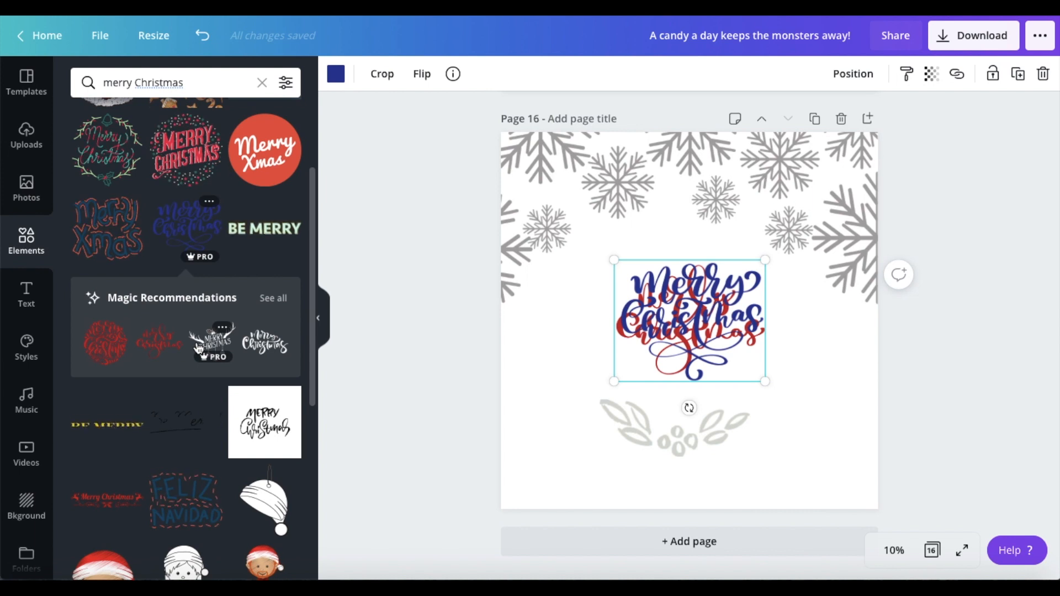
left_click_drag(686, 323, 801, 371)
Step: Recolor the snowflake border white and fill the page 16 background with light green
left_click(550, 192)
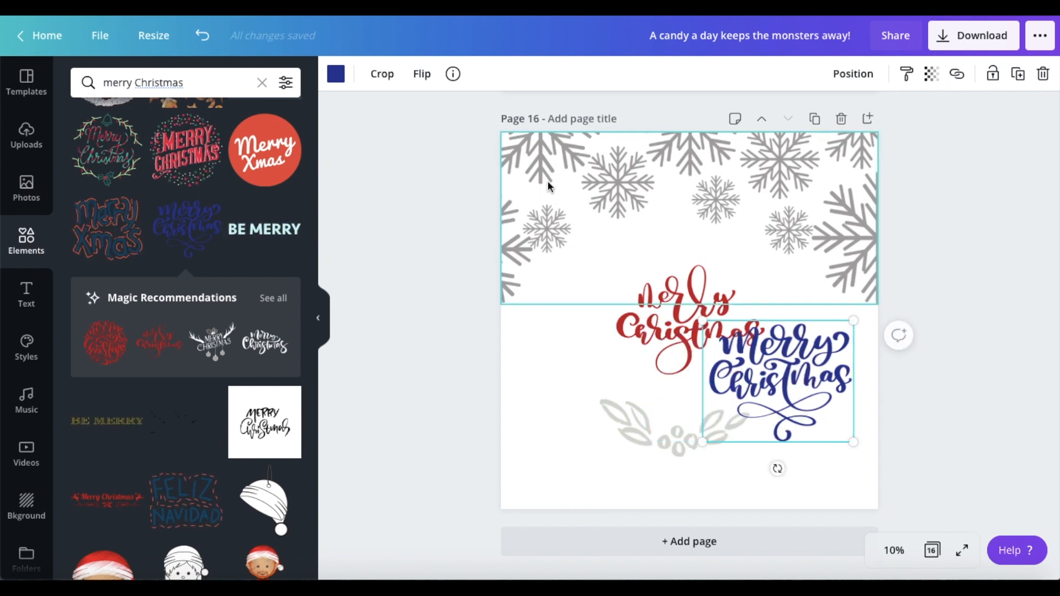
left_click(336, 74)
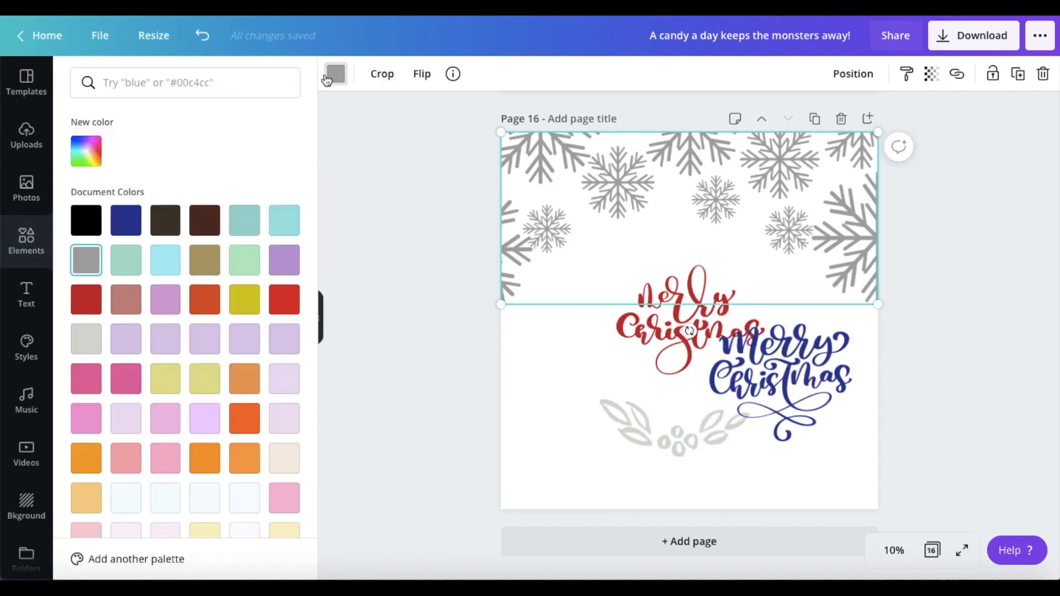
scroll(167, 381, "down", 4)
scroll(167, 381, "down", 3)
scroll(206, 322, "up", 2)
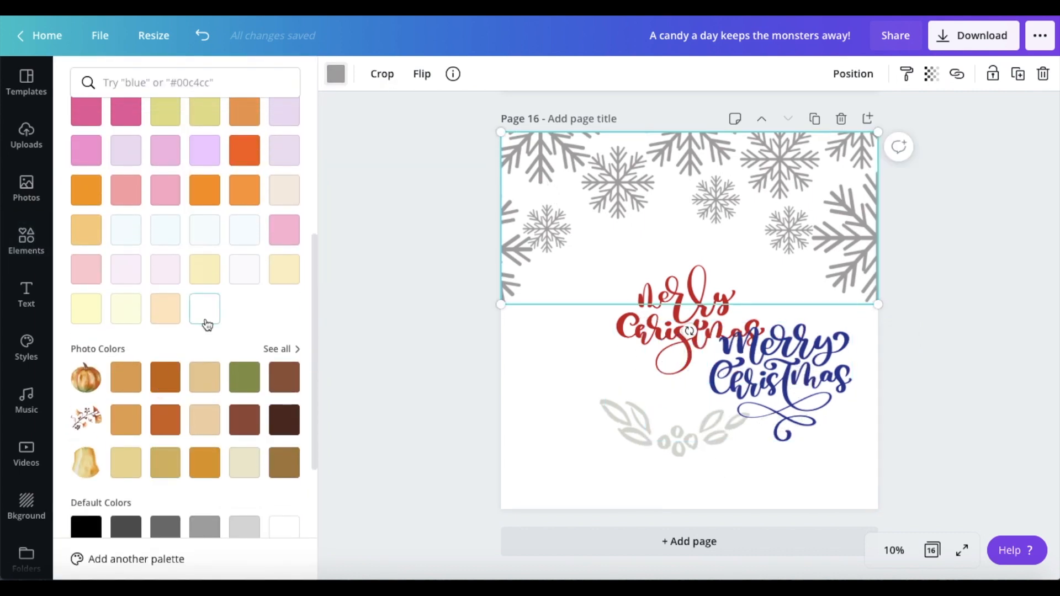
left_click(205, 309)
left_click(532, 362)
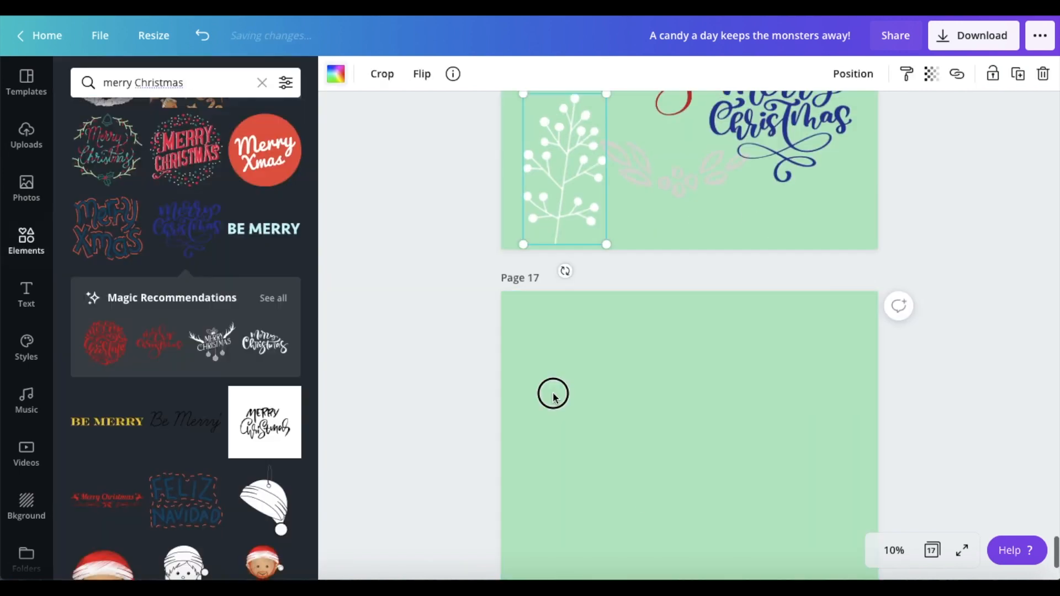
Step: Move the leaf-and-berry ornament and the berry branch off page 16 onto a light green page 17
key("ctrl+v")
left_click(727, 498)
scroll(727, 486, "up", 3)
left_click_drag(691, 232, 806, 470)
left_click_drag(697, 491, 682, 166)
scroll(682, 221, "up", 3)
Step: Enlarge the blue Merry Christmas lettering on page 16, move it toward the middle and recolor it red
left_click_drag(765, 378, 835, 432)
left_click_drag(764, 322, 727, 281)
left_click(336, 73)
left_click(251, 300)
left_click(431, 309)
Step: Center the red Merry Christmas lettering horizontally on page 16
left_click(690, 220)
left_click_drag(690, 310, 670, 335)
key("ctrl+z")
left_click(696, 423)
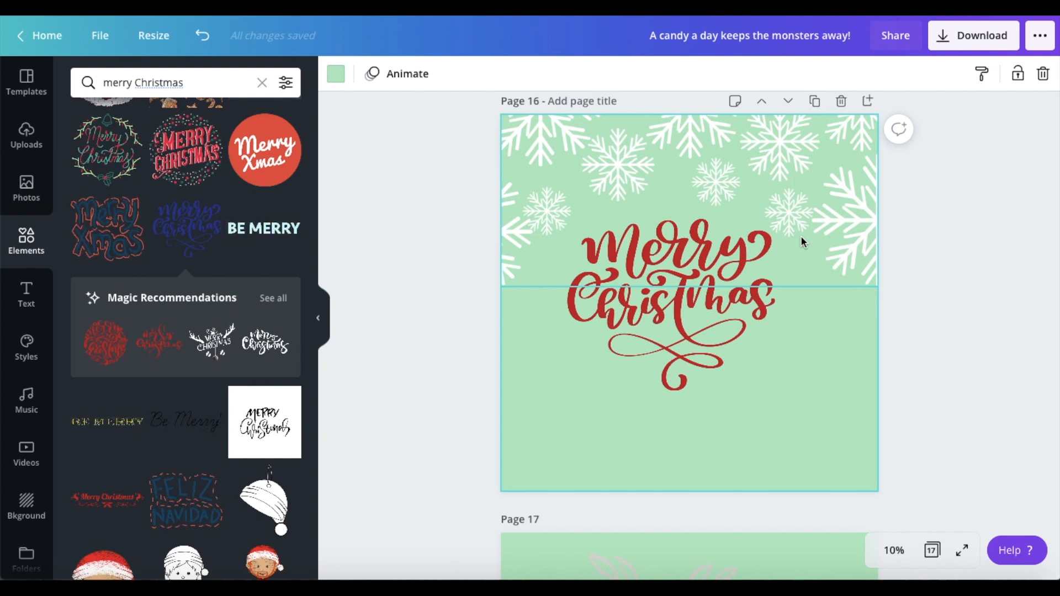
left_click_drag(704, 309, 726, 320)
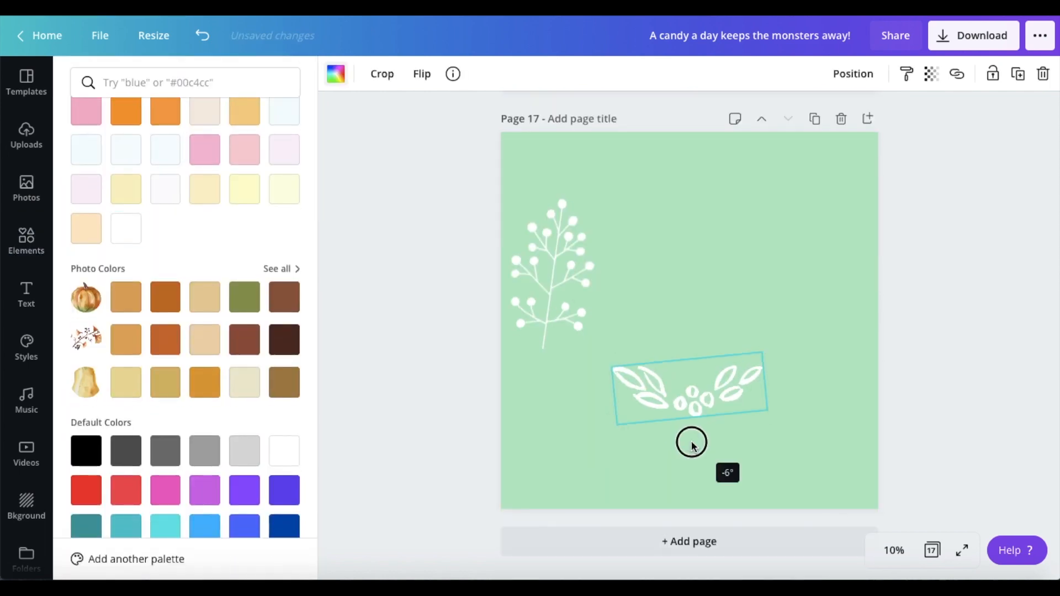
Step: Arrange the round red Merry Christmas lettering on page 17 with the upside-down white leaf ornament centered just above it
mouse_move(690, 257)
left_mouse_down()
mouse_move(761, 184)
mouse_move(683, 240)
left_mouse_up()
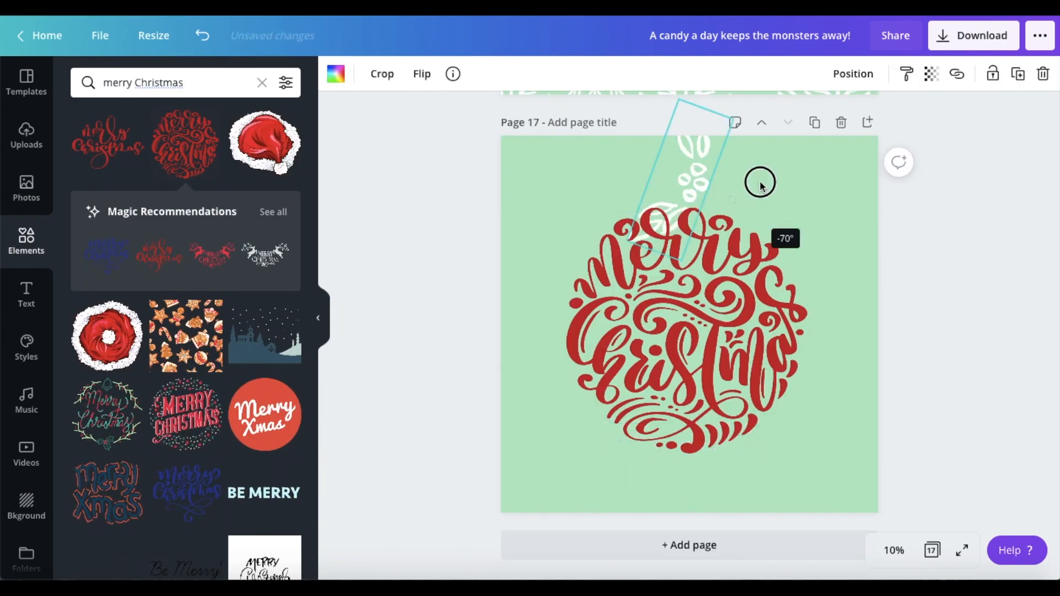
left_click_drag(674, 180, 674, 184)
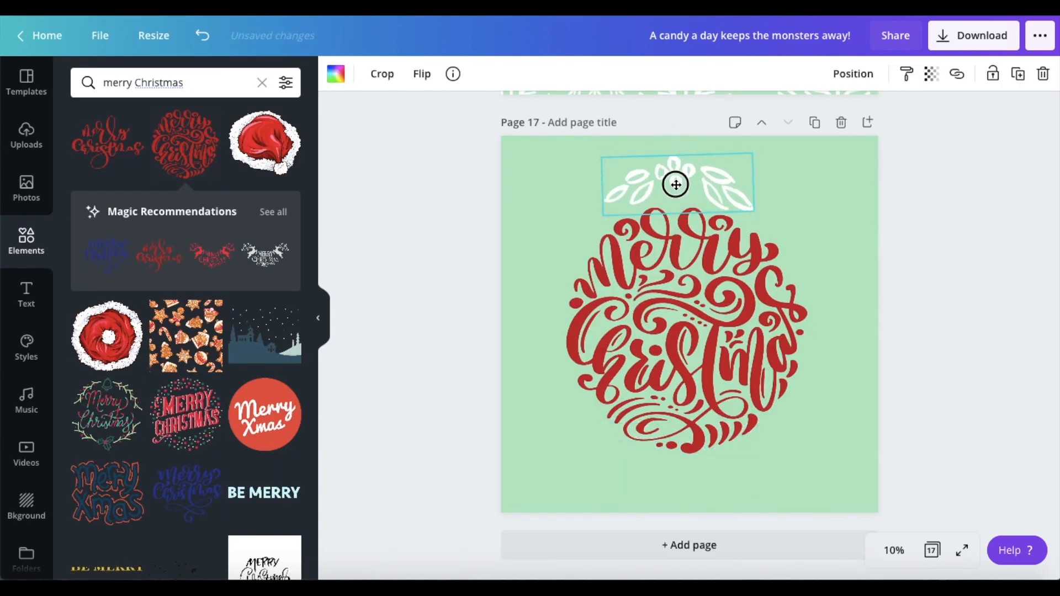
left_click(883, 442)
left_click_drag(718, 376, 718, 392)
left_click(682, 185)
left_click_drag(682, 185, 684, 188)
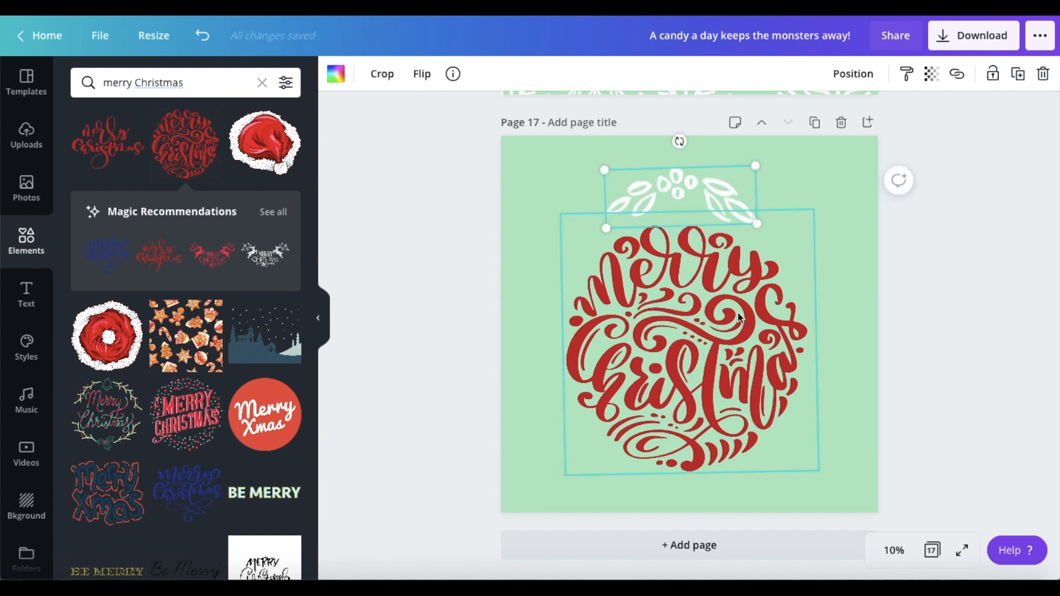
left_click(860, 313)
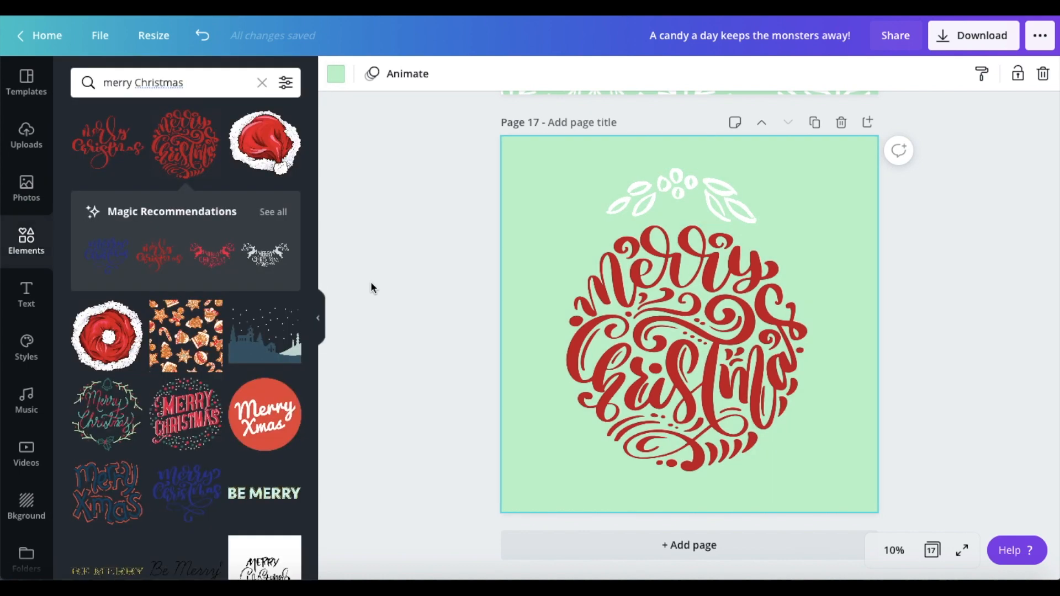
Step: Set the download to PNG with a size multiplier of 2.5, giving 12500 × 12500 px
left_click(979, 35)
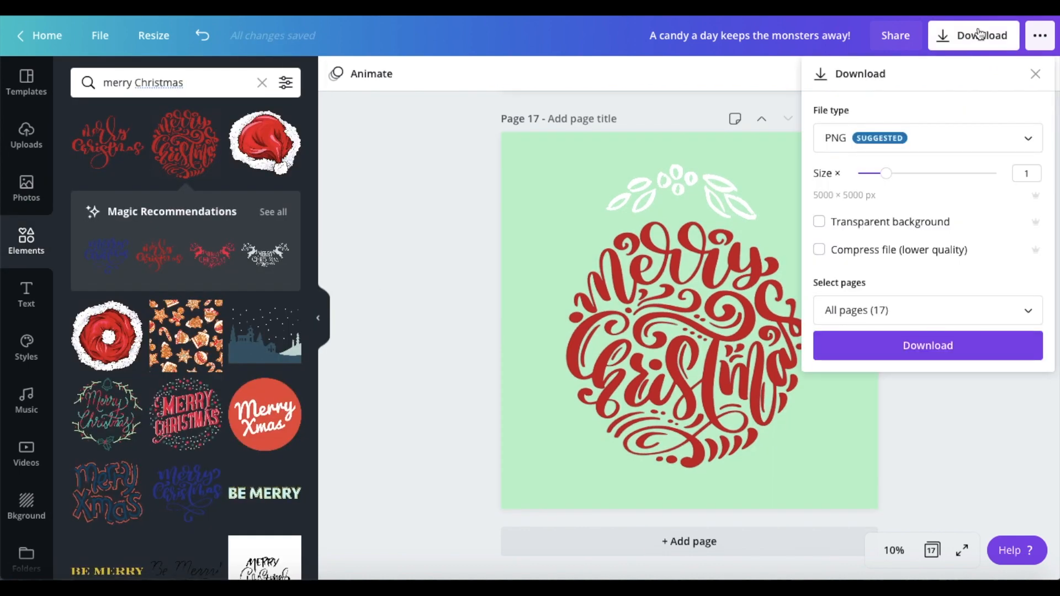
left_click(934, 148)
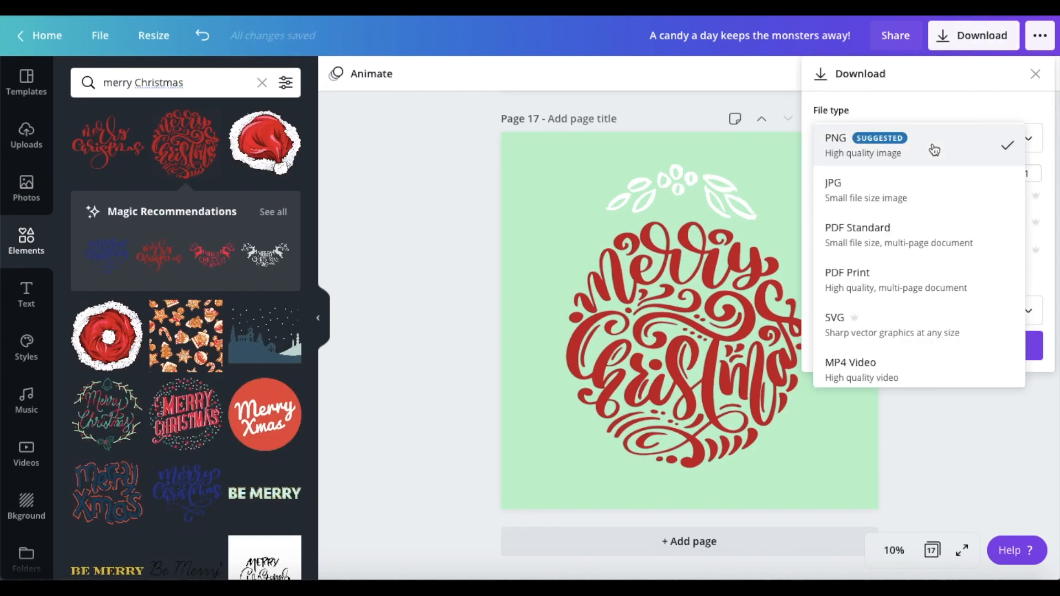
left_click(927, 151)
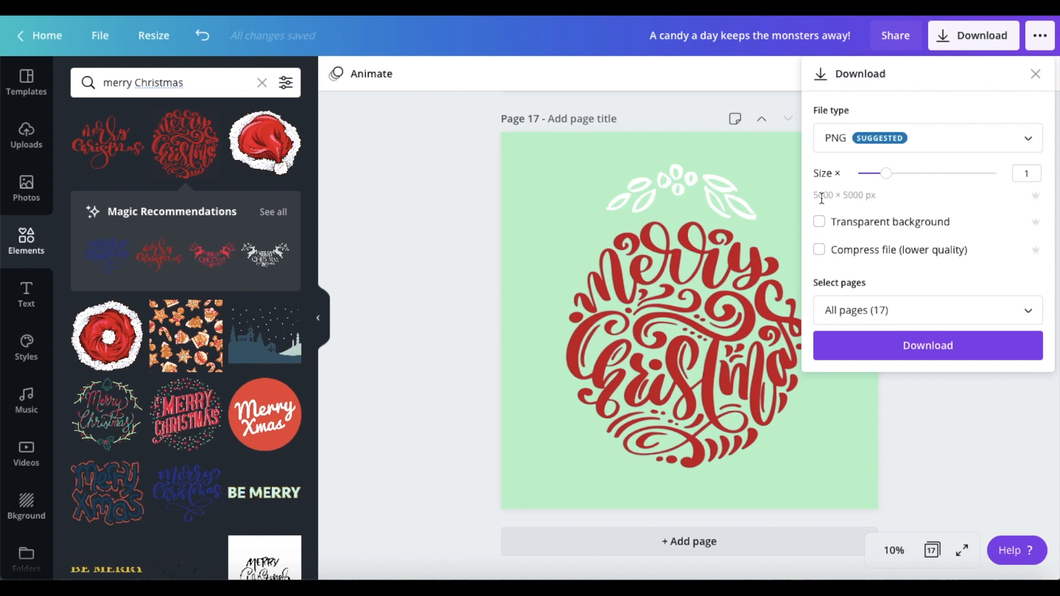
left_click_drag(886, 173, 985, 173)
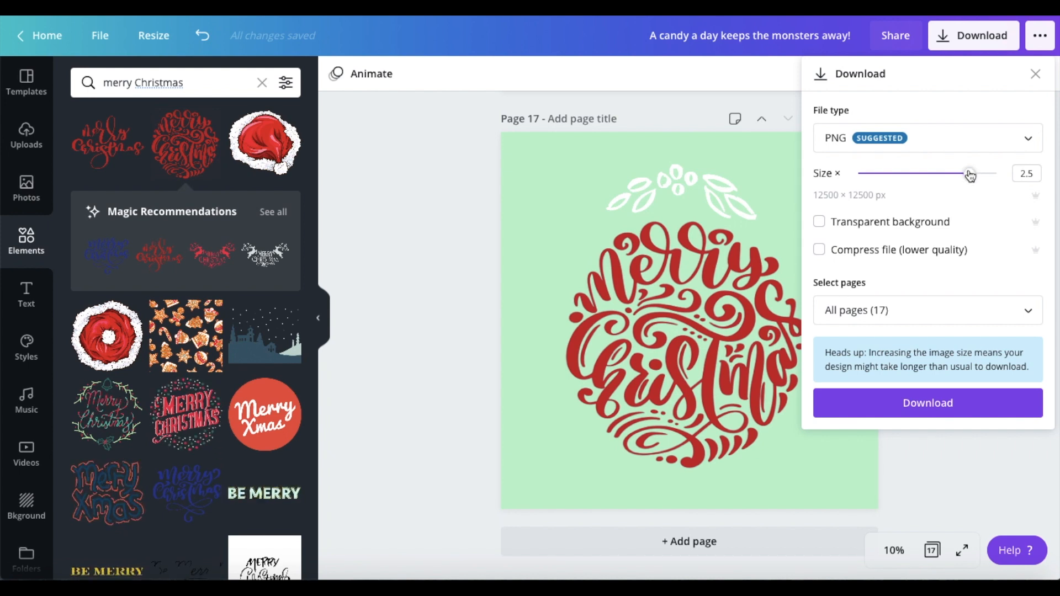
mouse_move(813, 195)
left_mouse_down()
mouse_move(852, 203)
mouse_move(828, 196)
left_mouse_up()
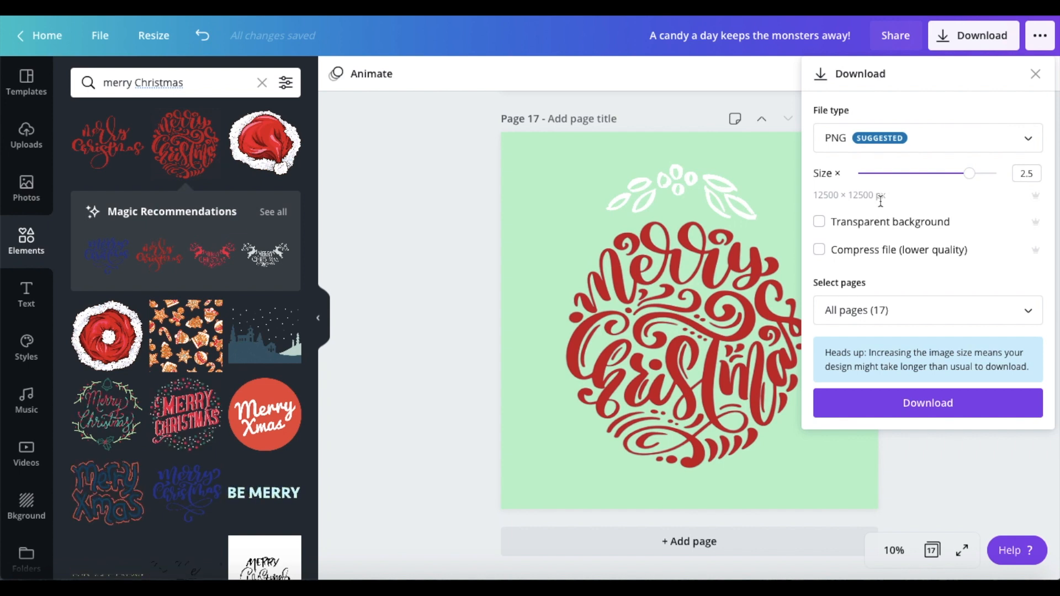
Step: Limit the download to page 17 only and download the design
left_click(881, 310)
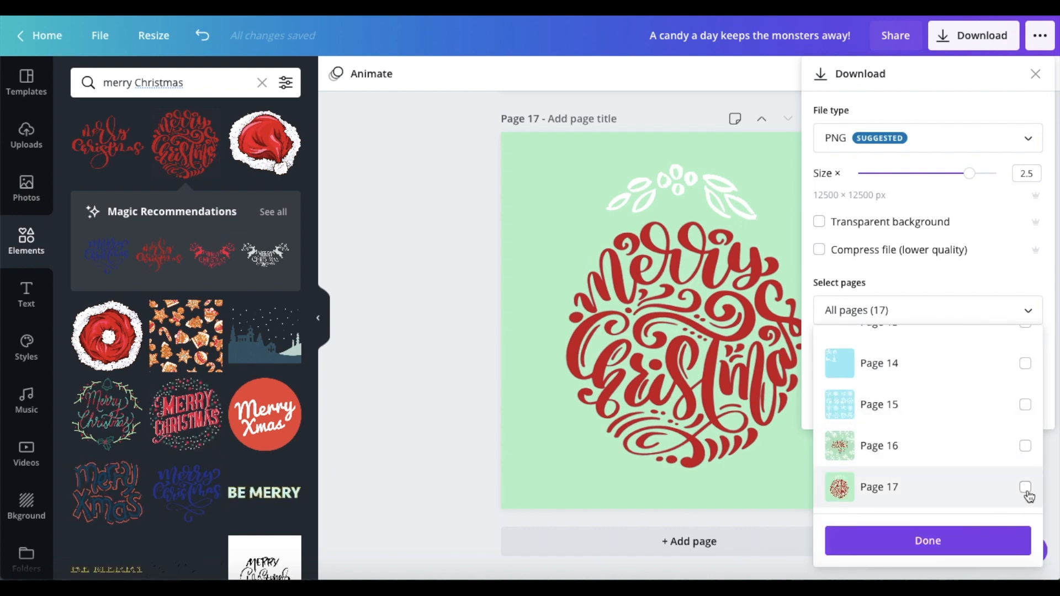
left_click(1027, 491)
left_click(968, 549)
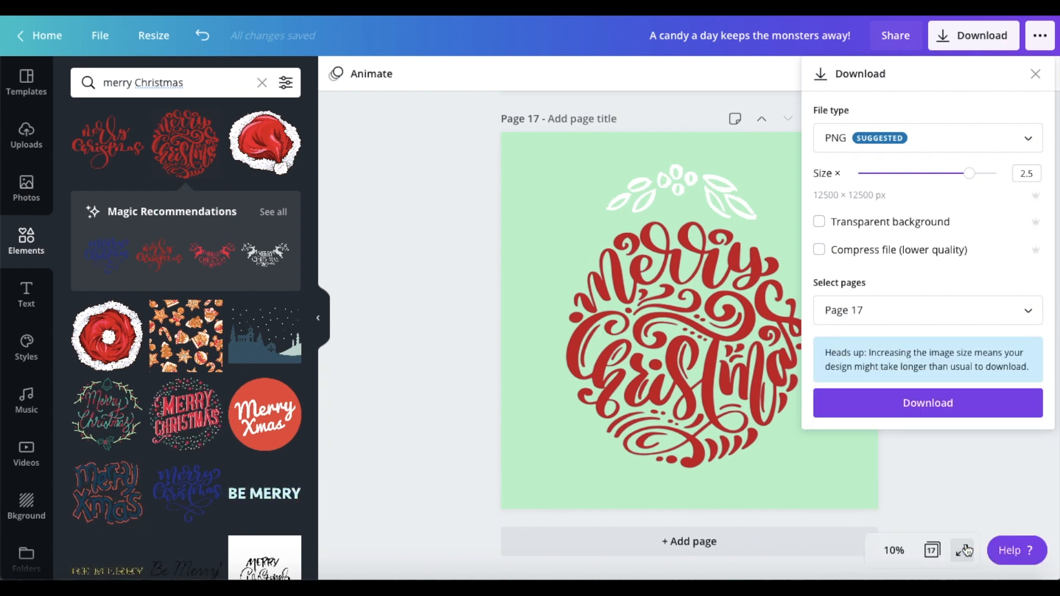
left_click(964, 400)
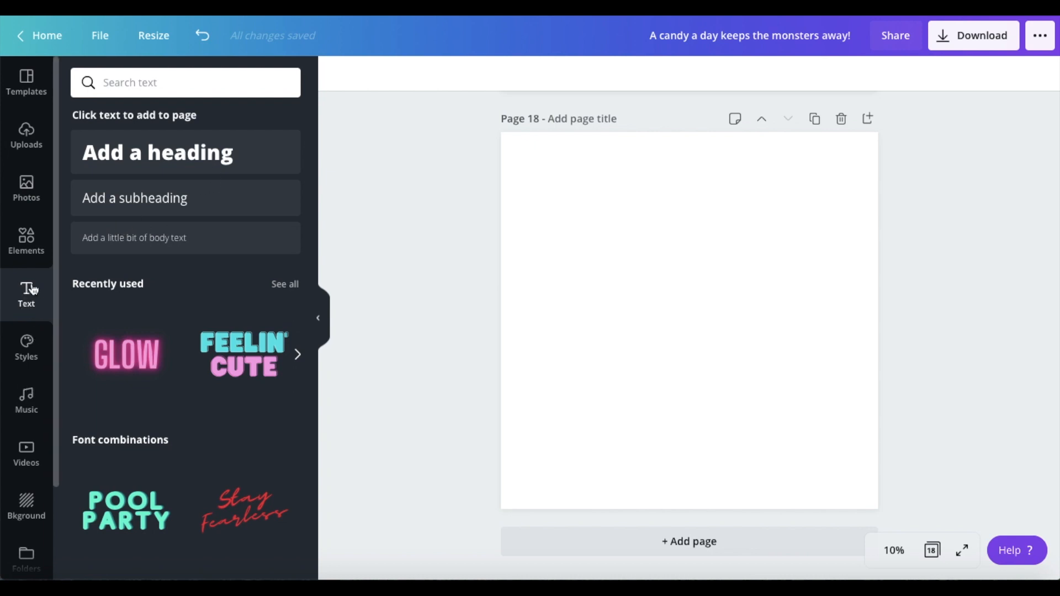
Step: Add a three-line heading "Naughty / is the new / nice" to blank page 18 and enlarge it to about font size 514
left_click(190, 154)
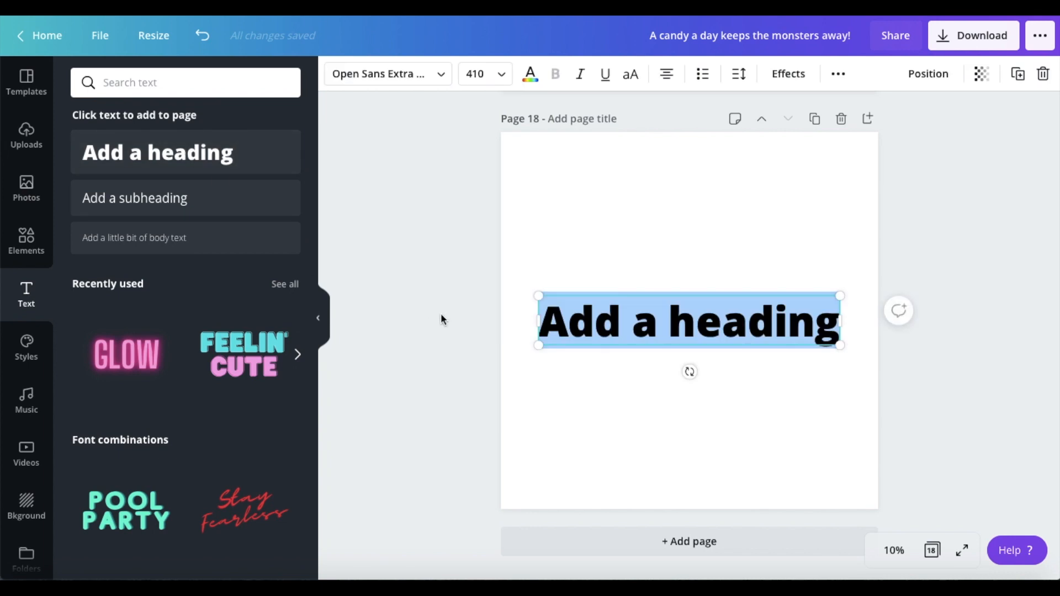
type("Naugh")
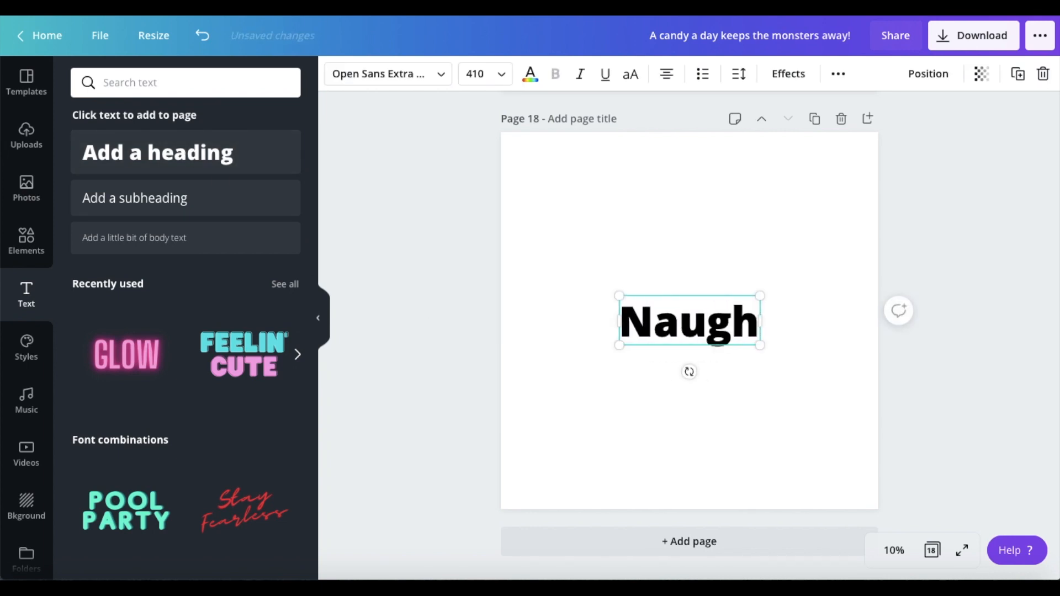
type("ty")
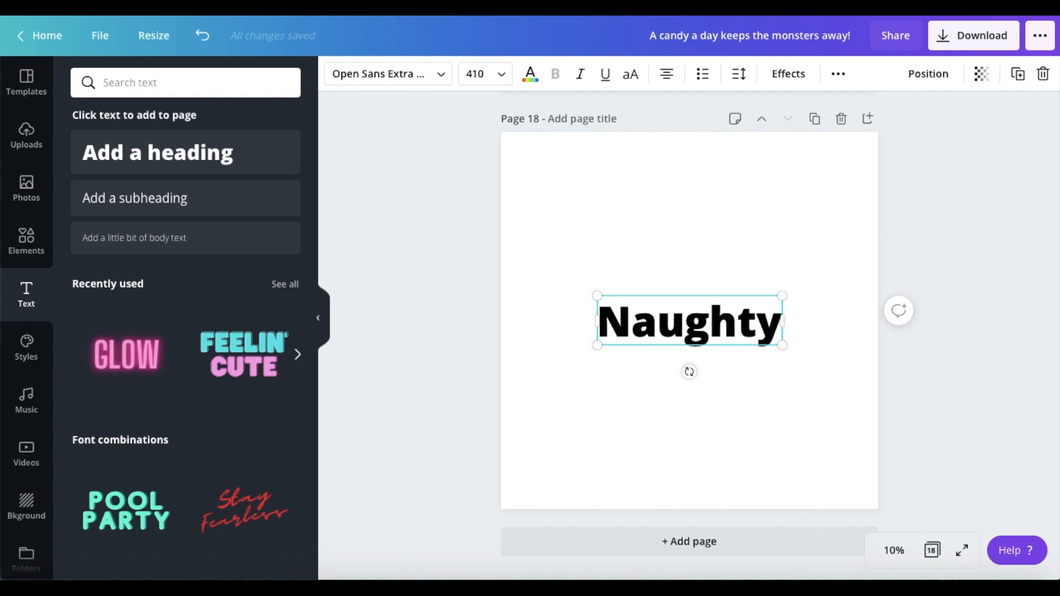
key("Return")
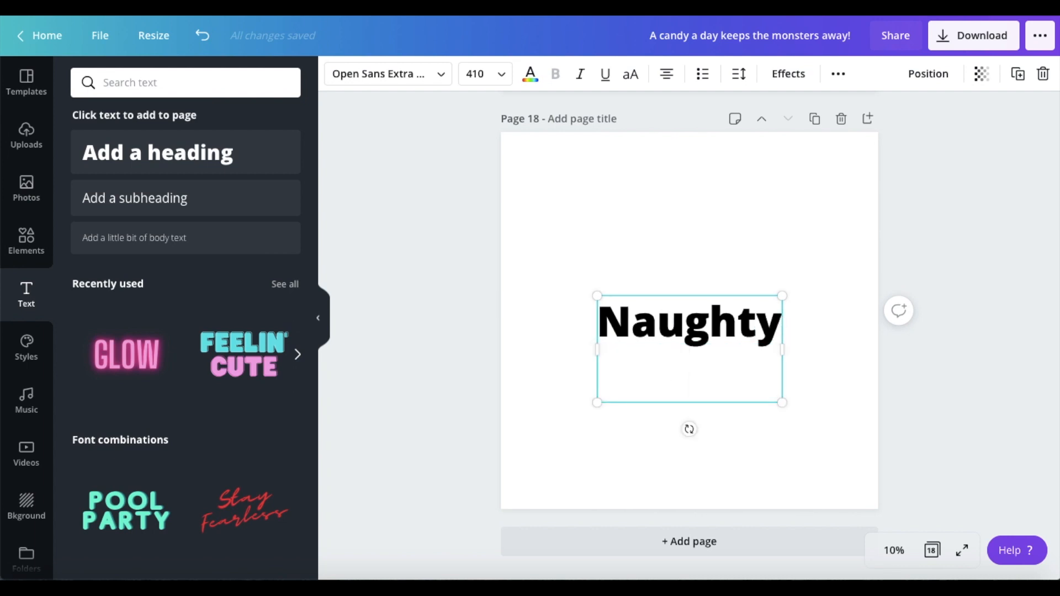
type("is")
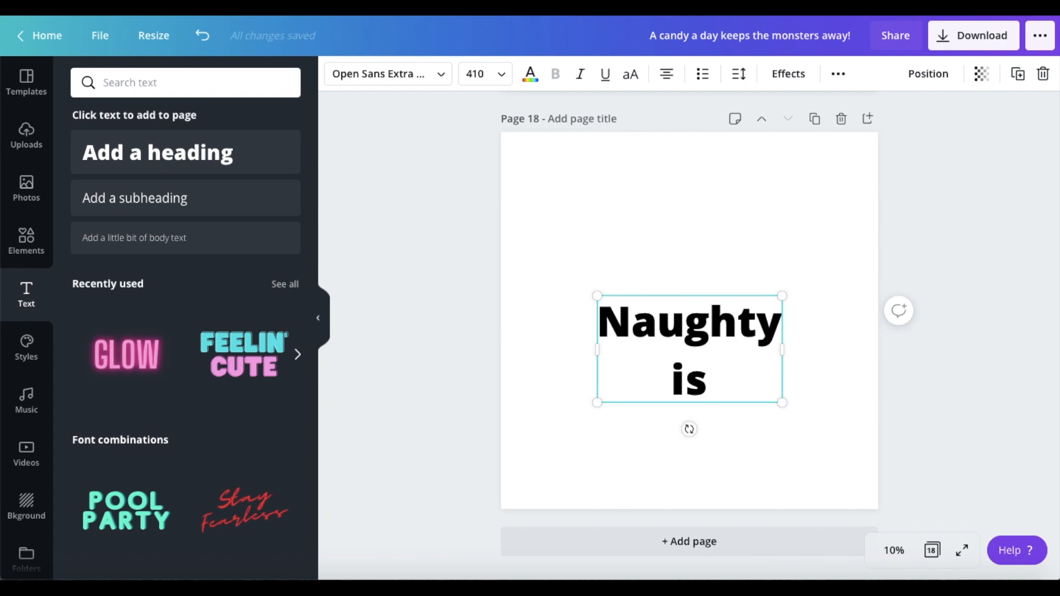
key("Return")
key("BackSpace")
type("the")
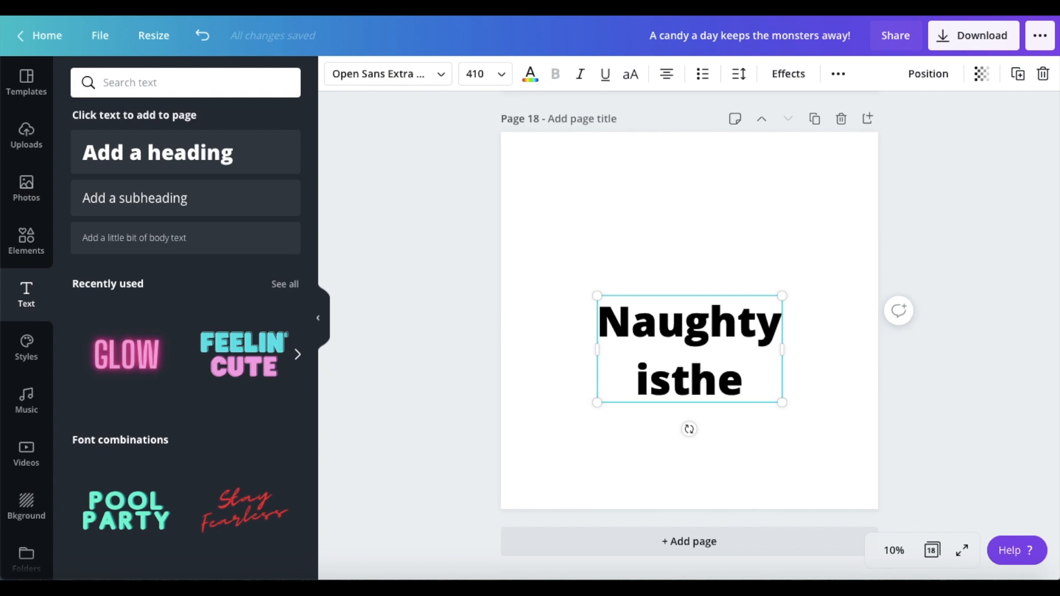
key("BackSpace")
key("BackSpace")
key("BackSpace")
type("the new")
key("Return")
type("nice")
left_click_drag(799, 296, 840, 239)
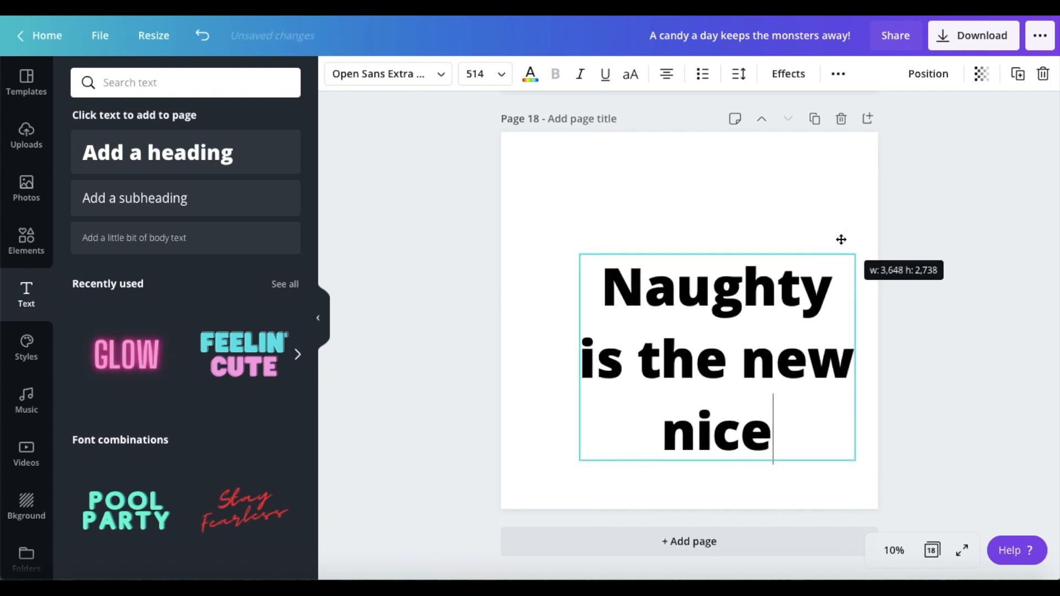
Step: Center the "Naughty is the new nice" heading on page 18
left_click_drag(726, 354, 717, 284)
left_click(705, 233)
left_click_drag(707, 331, 681, 300)
Step: Try the Cheque and Alyssum fonts on the whole three-line heading
left_click_drag(751, 403, 564, 241)
left_click(444, 74)
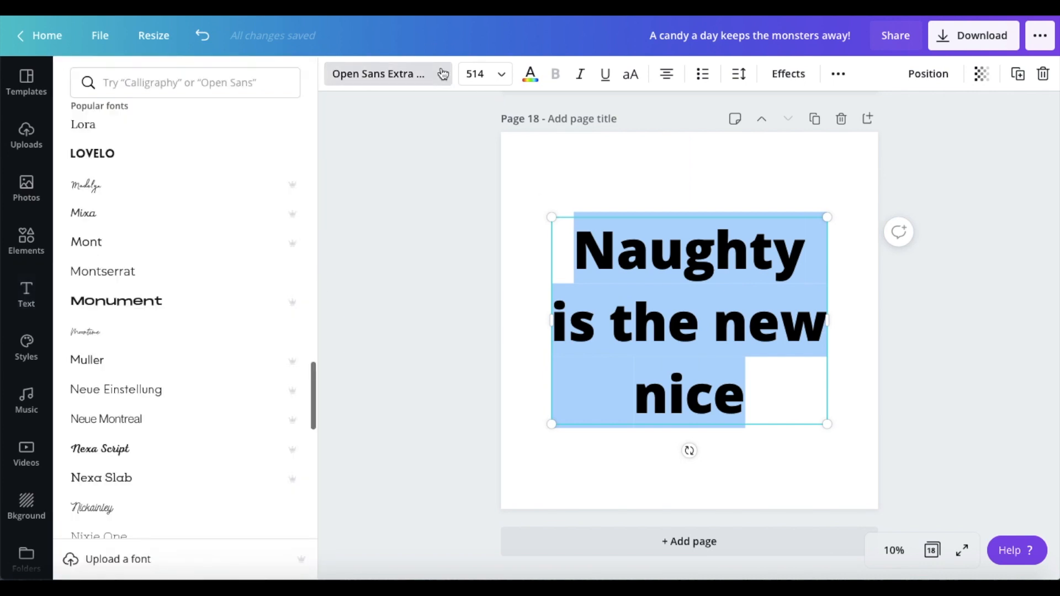
scroll(212, 301, "up", 10)
left_click(157, 270)
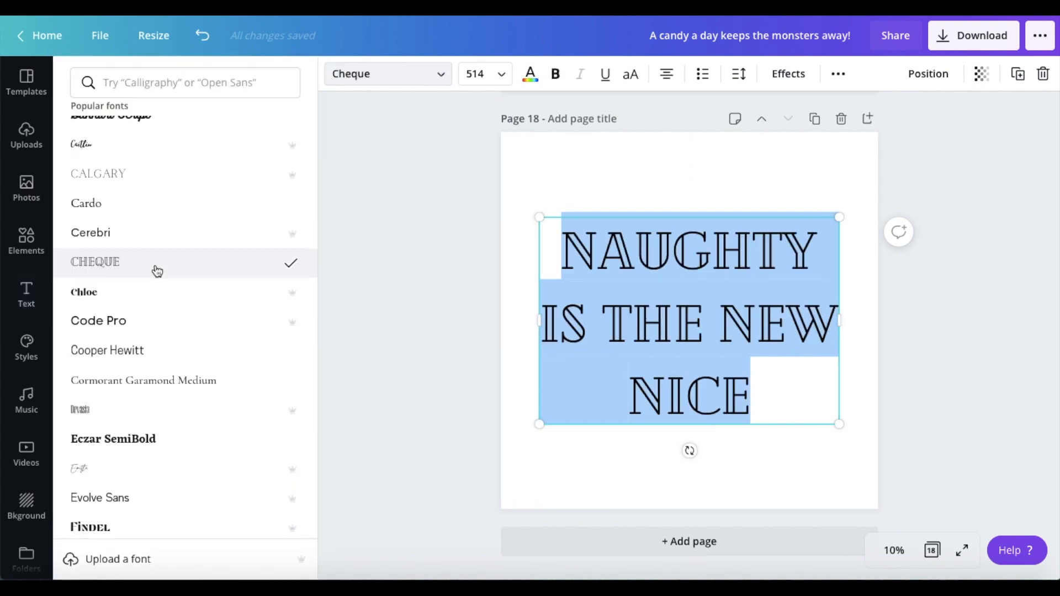
scroll(142, 361, "down", 1)
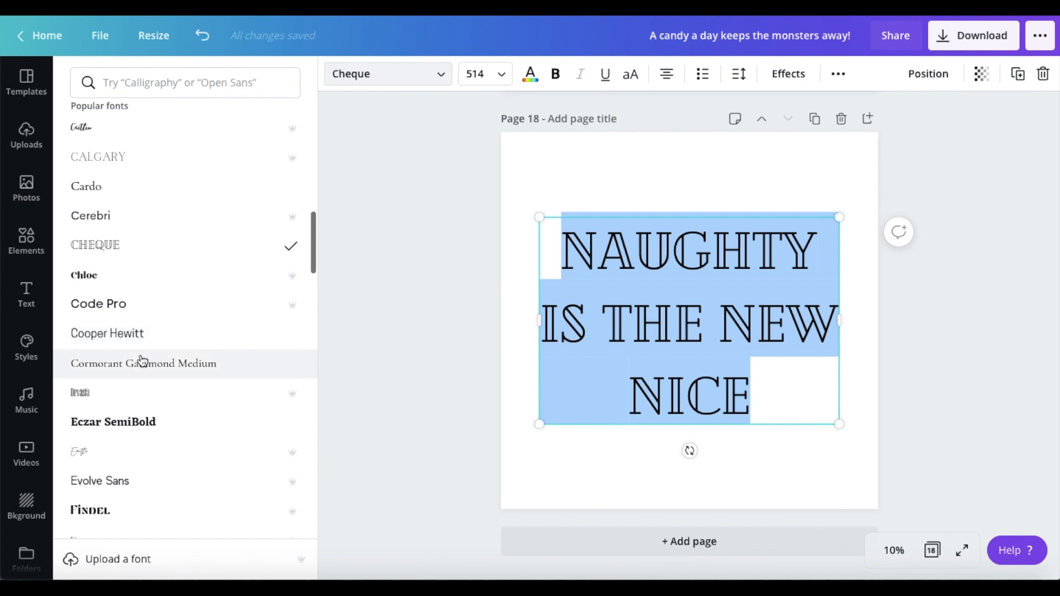
scroll(142, 360, "down", 5)
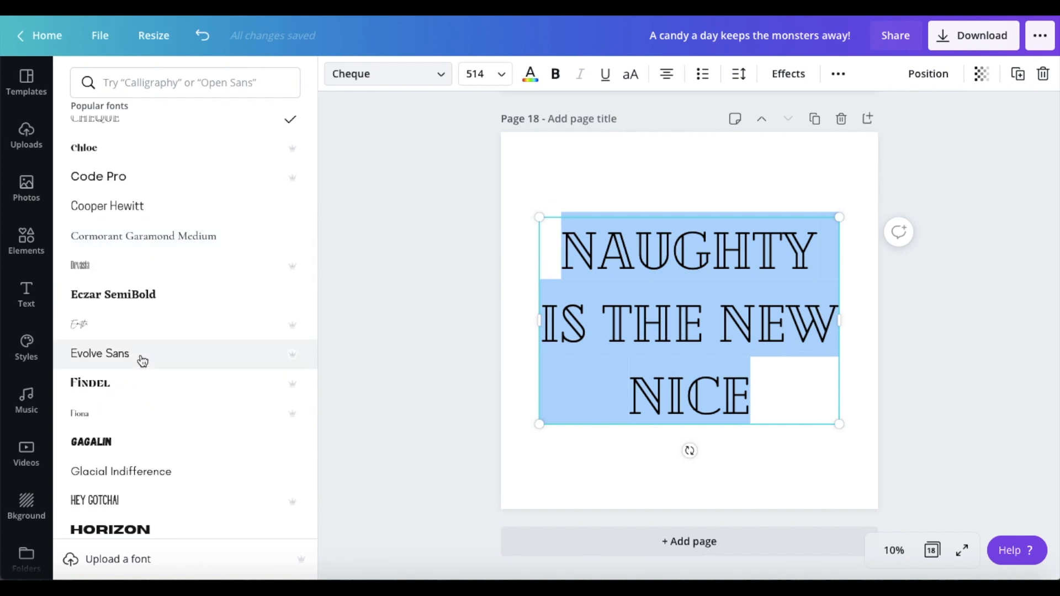
scroll(166, 348, "down", 20)
scroll(193, 337, "down", 20)
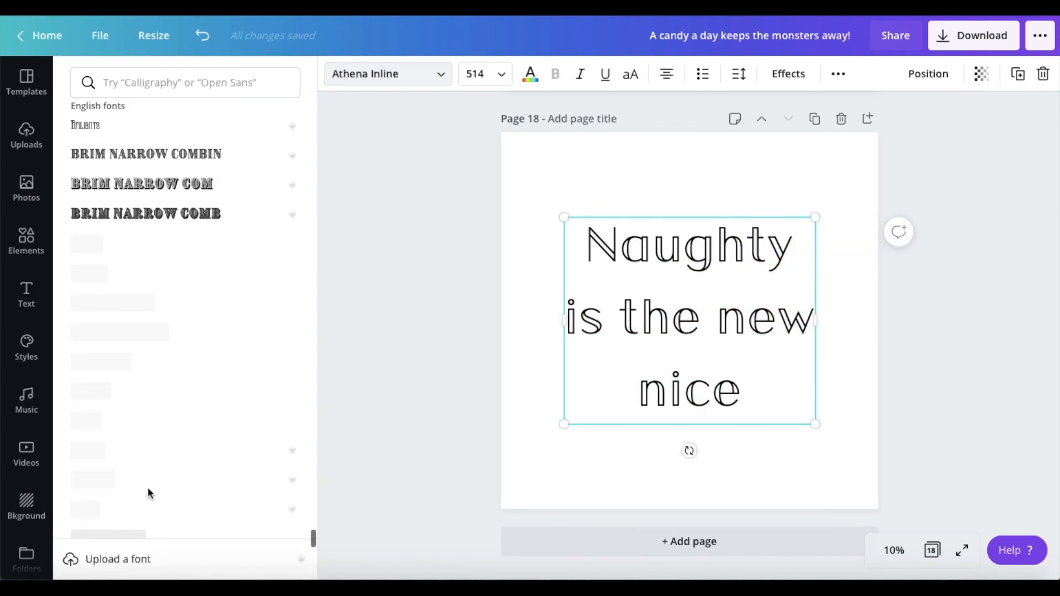
left_click(147, 247)
Step: Fill page 18's background with dark red #8D202C and color the heading text white
scroll(173, 440, "down", 5)
scroll(172, 438, "down", 10)
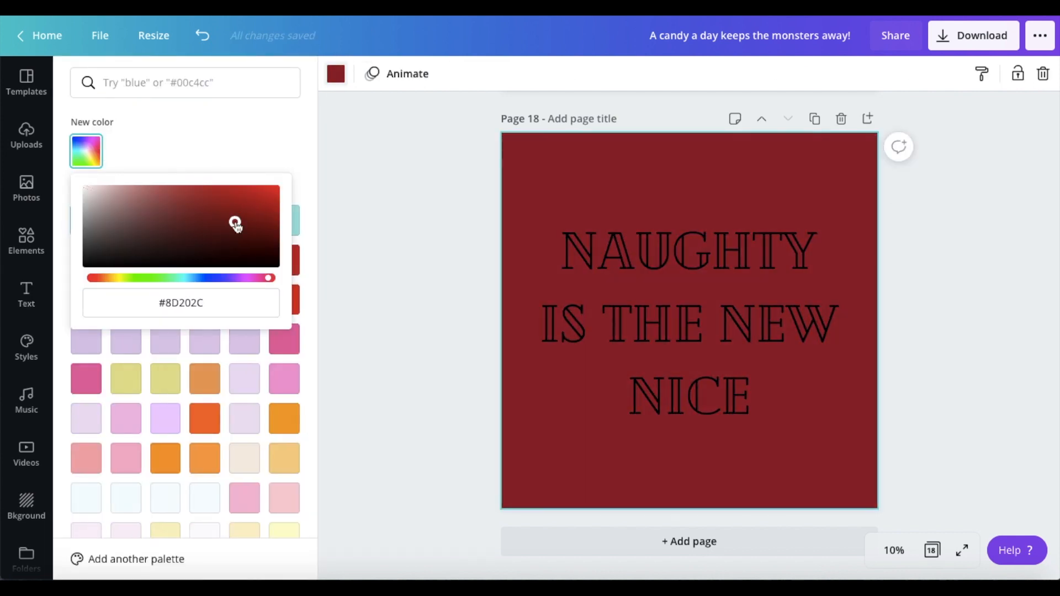
left_click(769, 383)
left_click_drag(769, 383, 571, 239)
left_click(530, 73)
scroll(135, 329, "down", 3)
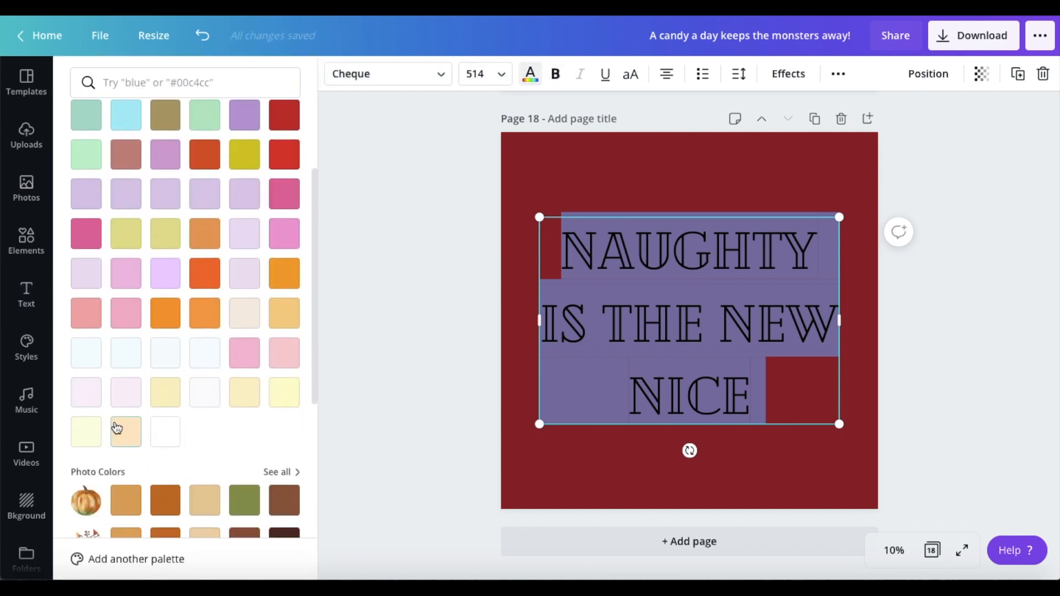
left_click(165, 432)
left_click(446, 526)
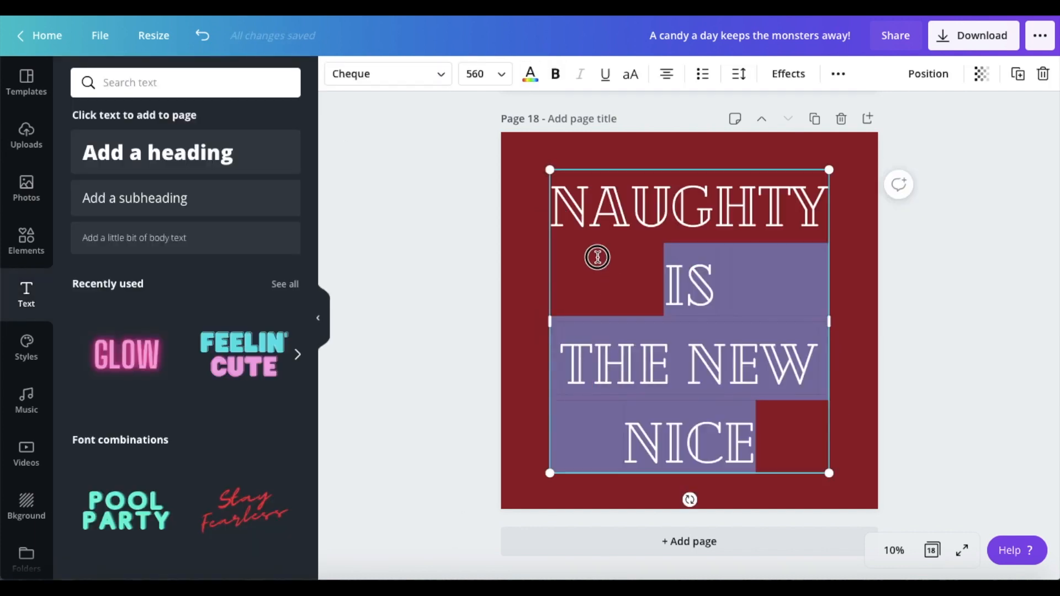
Step: Rearrange the heading as "Naughty / is / the new / nice" at about font size 560 and try the Chonburi font
left_click_drag(596, 258, 540, 194)
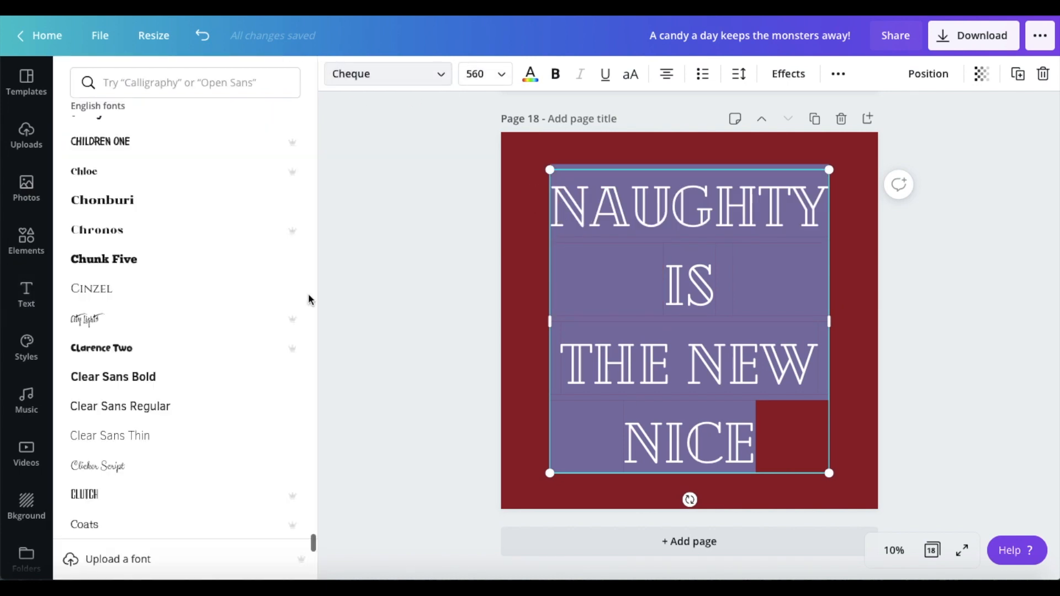
left_click(239, 211)
scroll(239, 211, "down", 20)
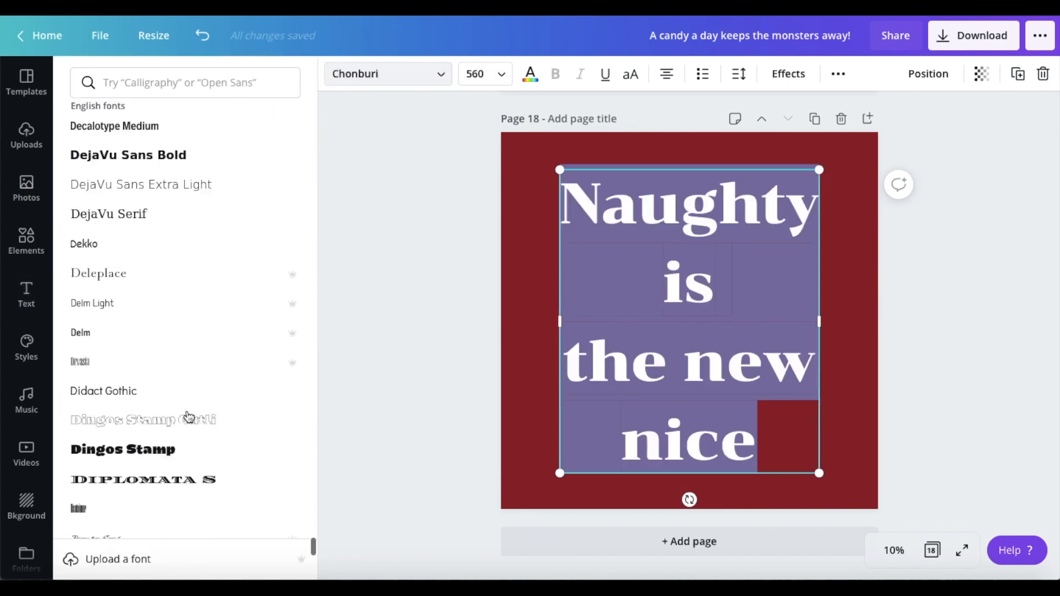
Step: Compare the Intro Rust font variants on the heading and set it to Intro Rust Baseline
left_click(215, 343)
scroll(171, 506, "down", 20)
left_click(206, 157)
scroll(206, 240, "up", 2)
left_click(205, 211)
left_click(204, 254)
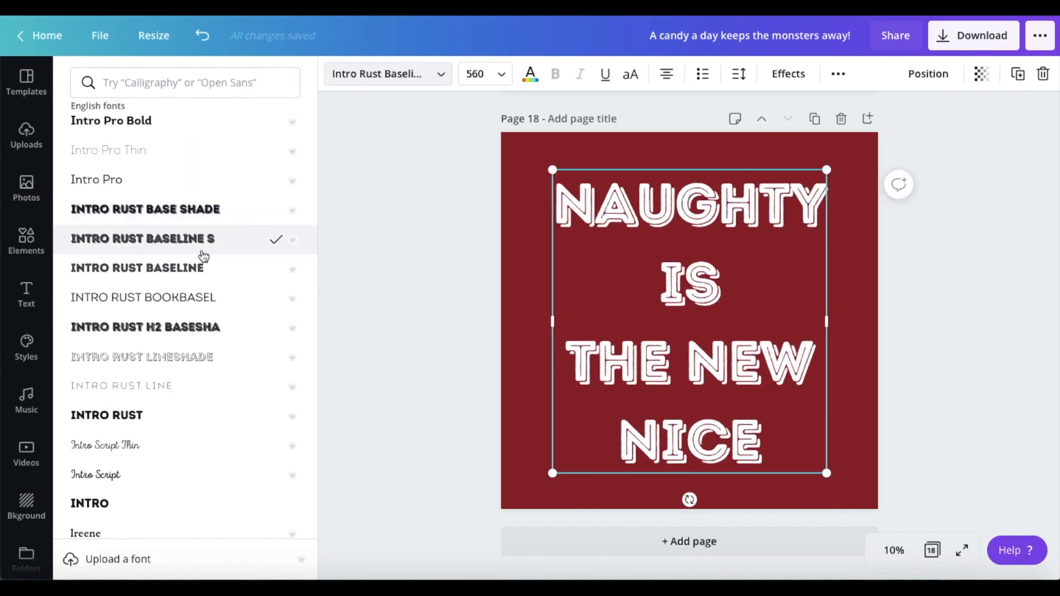
left_click(203, 270)
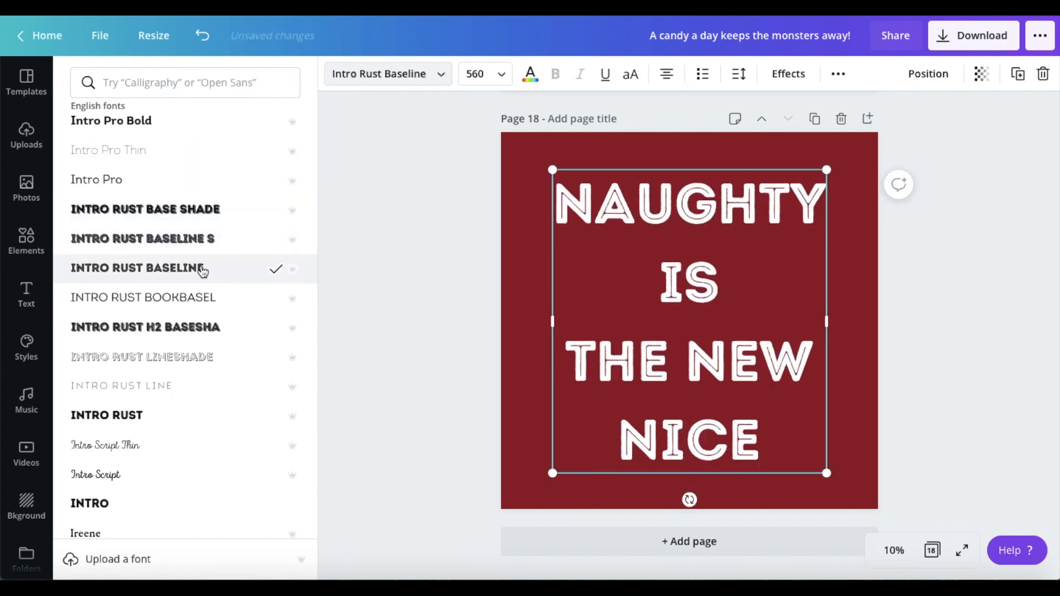
left_click(207, 216)
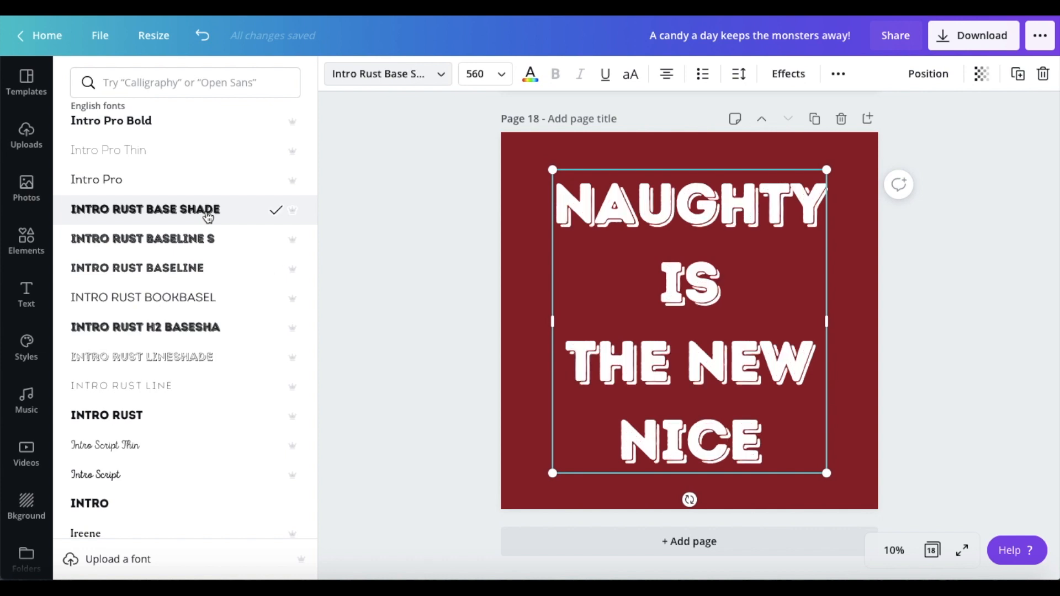
left_click(201, 268)
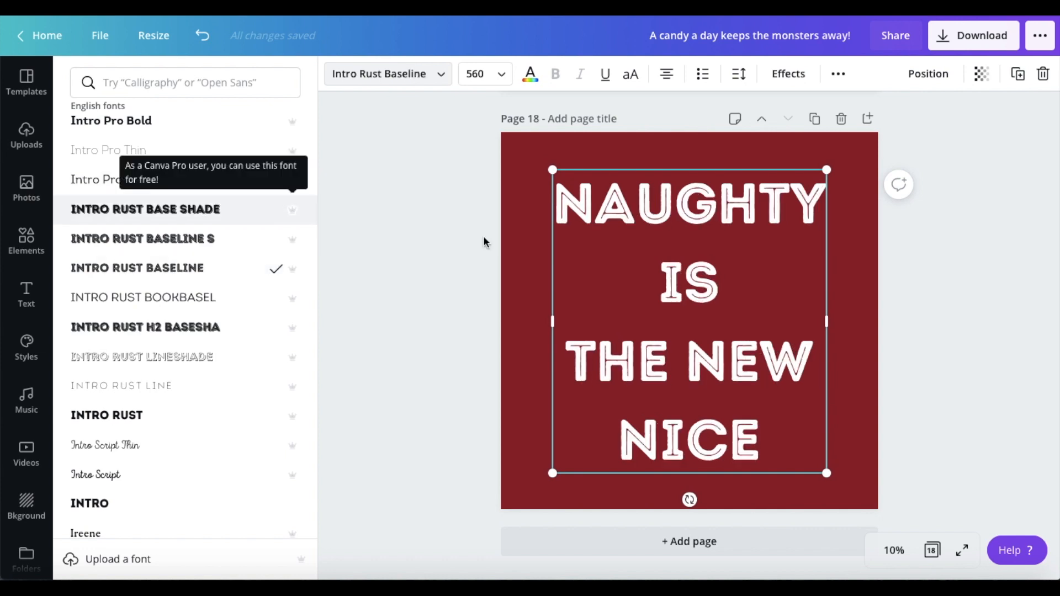
left_click(482, 315)
left_click(482, 314)
left_click(635, 408)
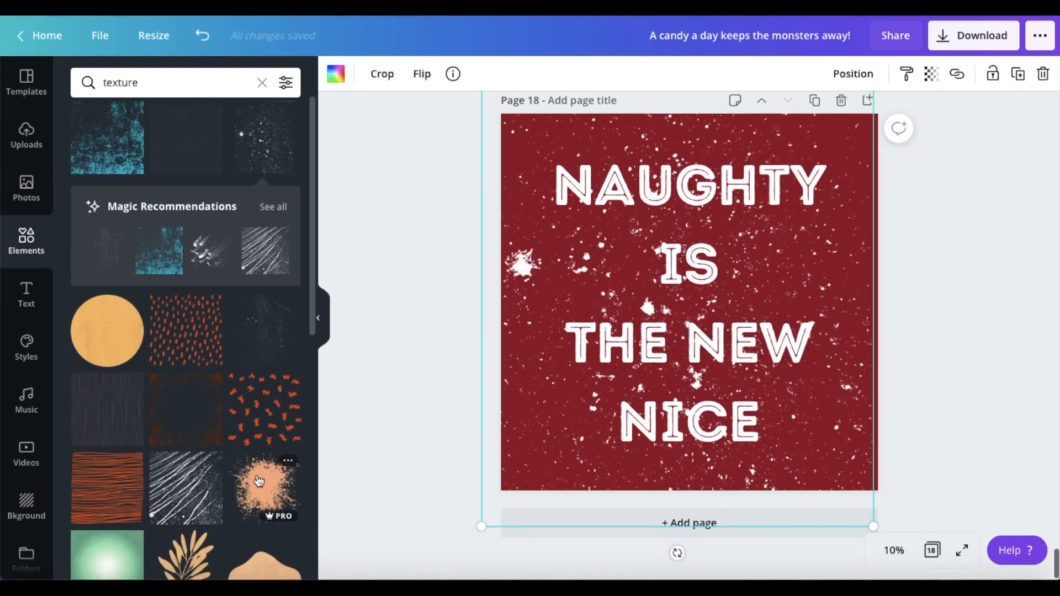
Step: Search the elements for "texture" and place a white speckle texture so that it covers page 18
scroll(259, 480, "down", 6)
scroll(258, 480, "down", 5)
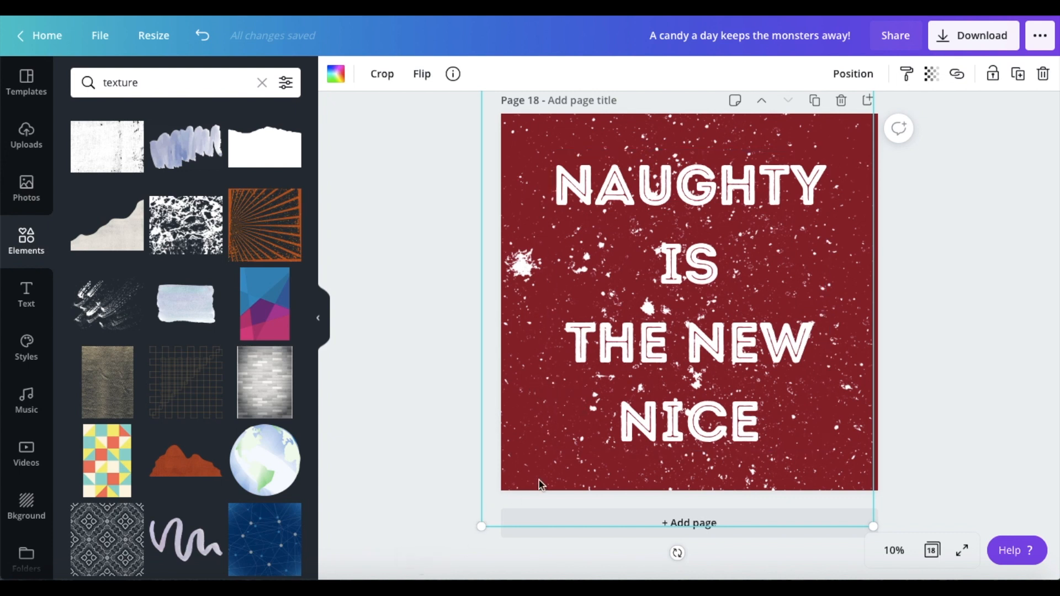
scroll(374, 456, "up", 1)
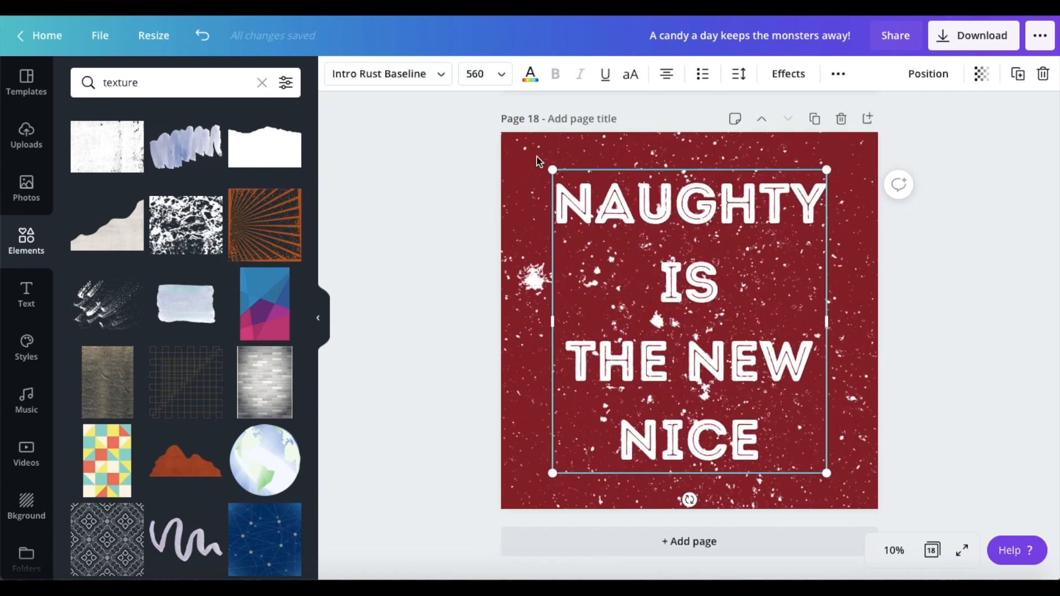
left_click(540, 265)
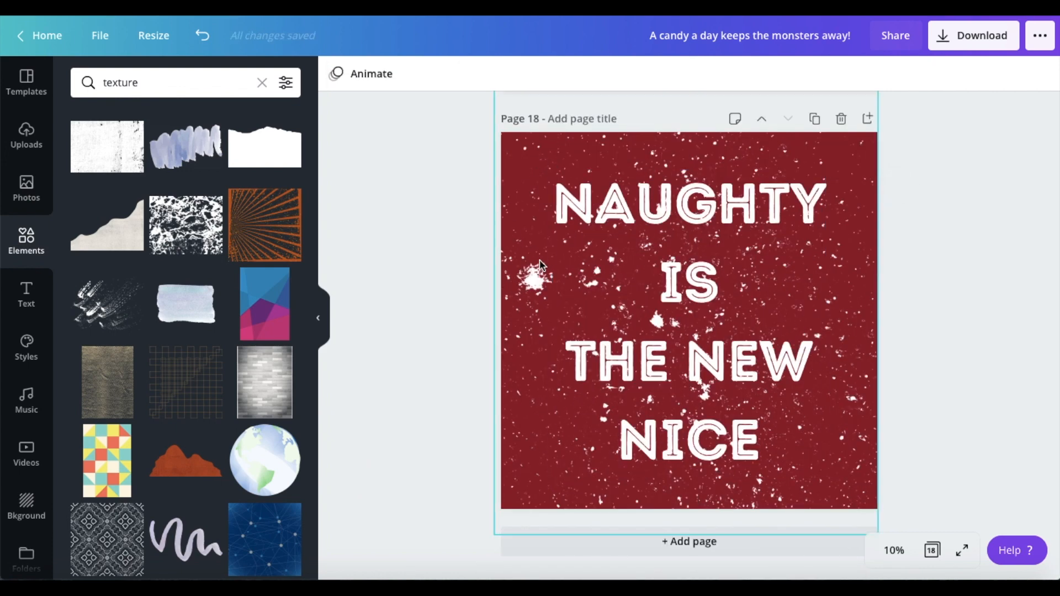
left_click(527, 265)
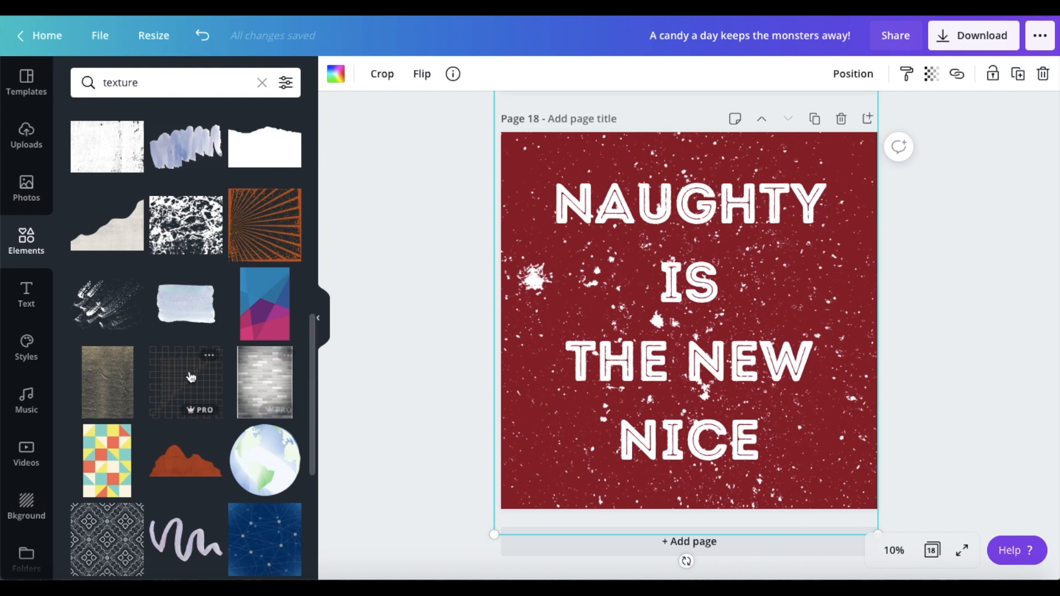
Step: Duplicate page 18 as page 19 and delete the speckle texture from the copy
scroll(191, 378, "down", 1)
scroll(191, 378, "down", 5)
scroll(191, 378, "up", 15)
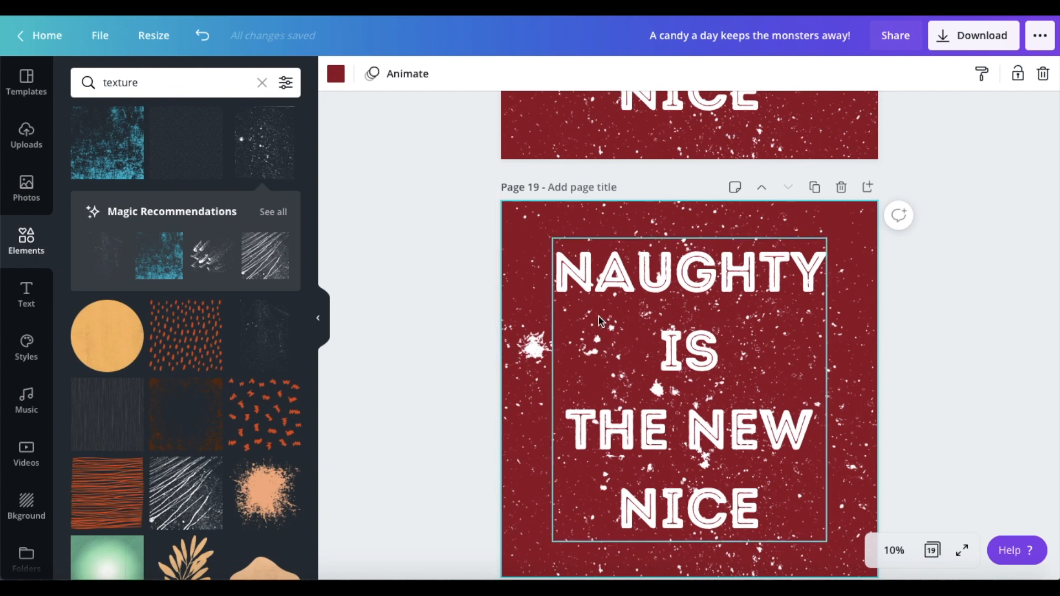
key("Delete")
left_click(605, 332)
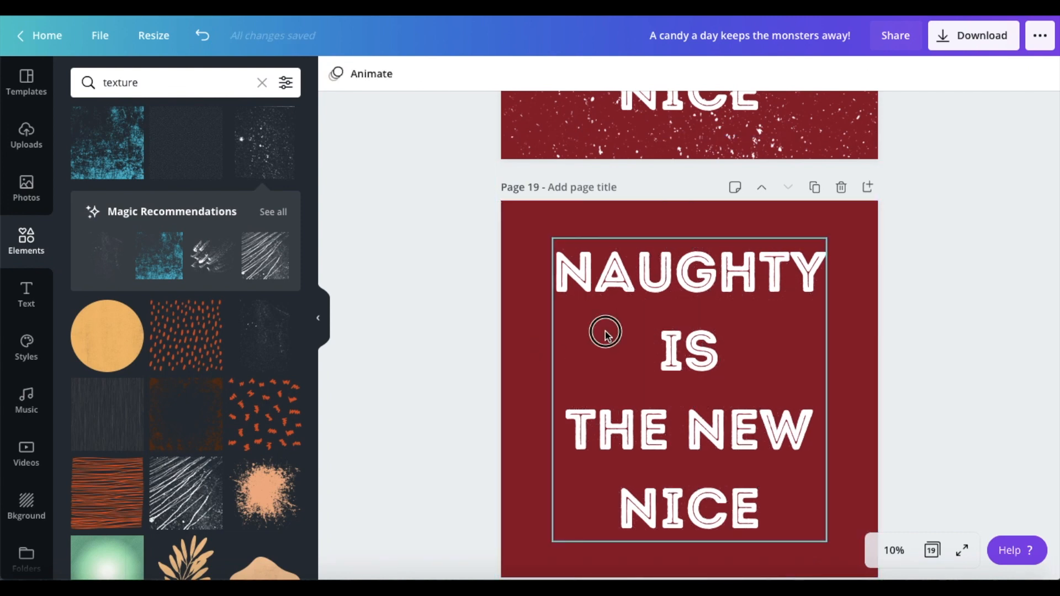
Step: Add the first recommended fine speckle texture to page 19 and enlarge it to cover the whole page
left_click(121, 261)
left_click_drag(703, 395, 582, 278)
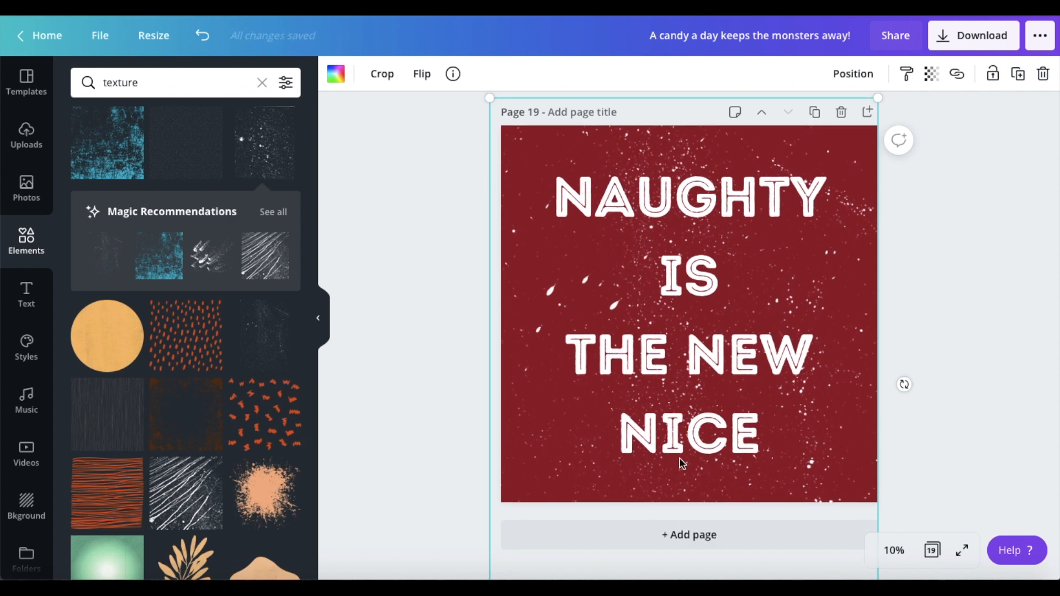
scroll(683, 463, "up", 8)
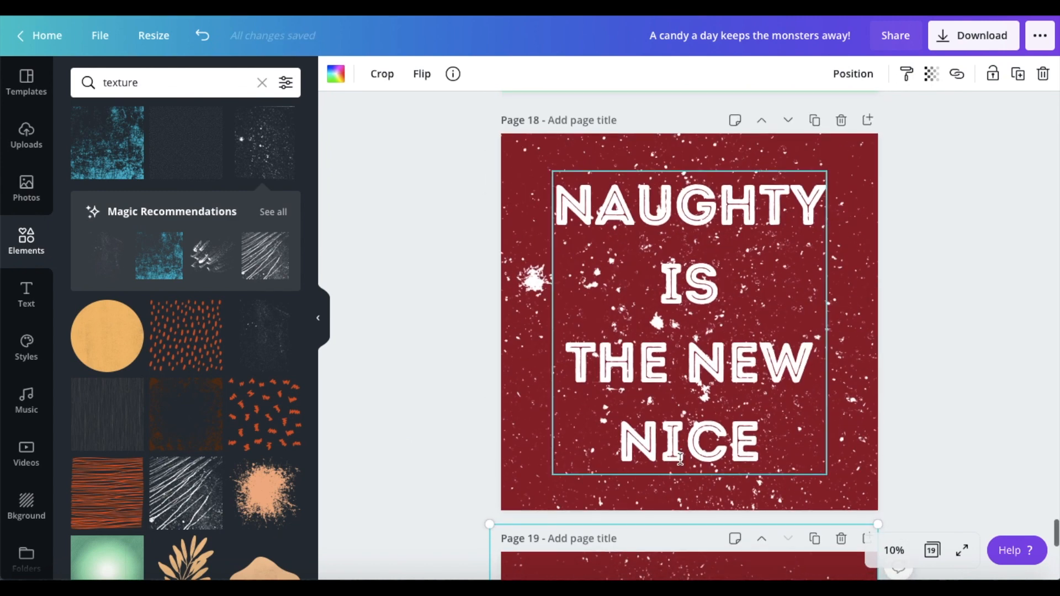
scroll(680, 458, "down", 8)
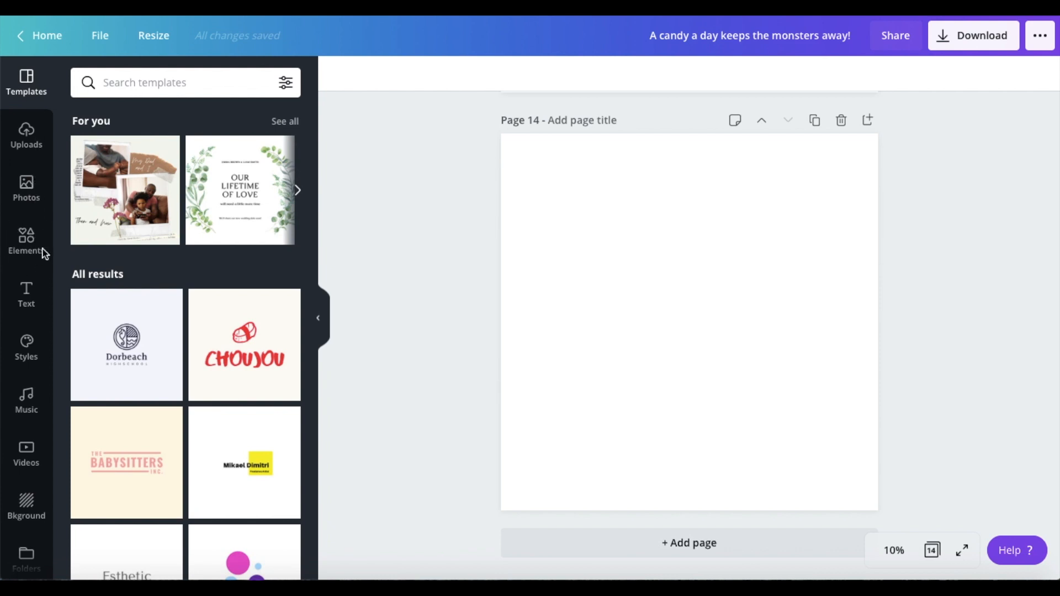
Step: Browse the graphics found under "christmas" in the elements for blank page 14
left_click(29, 242)
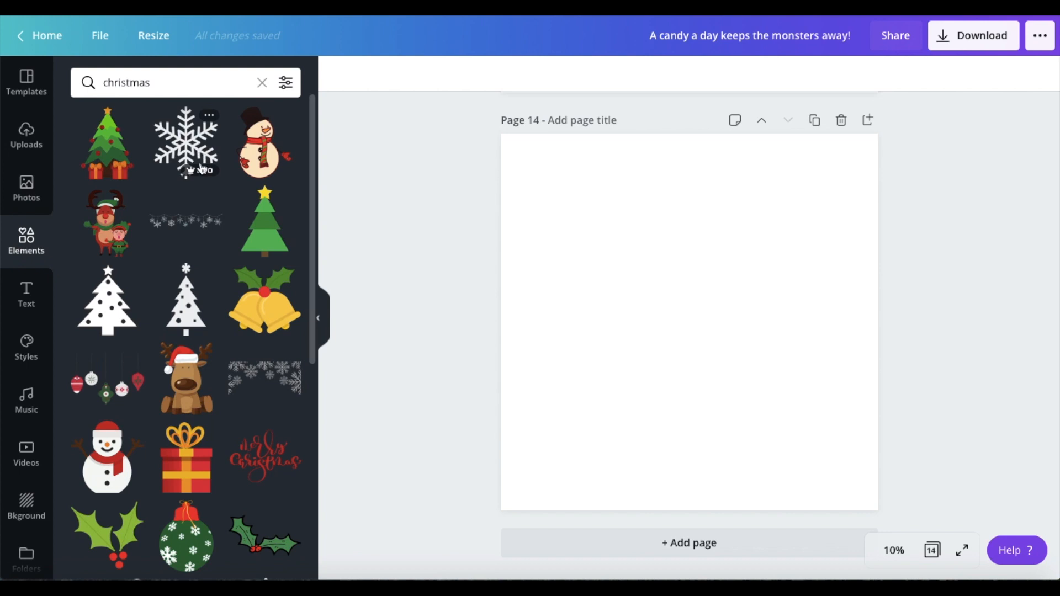
scroll(206, 259, "down", 3)
scroll(212, 263, "down", 5)
scroll(212, 263, "down", 3)
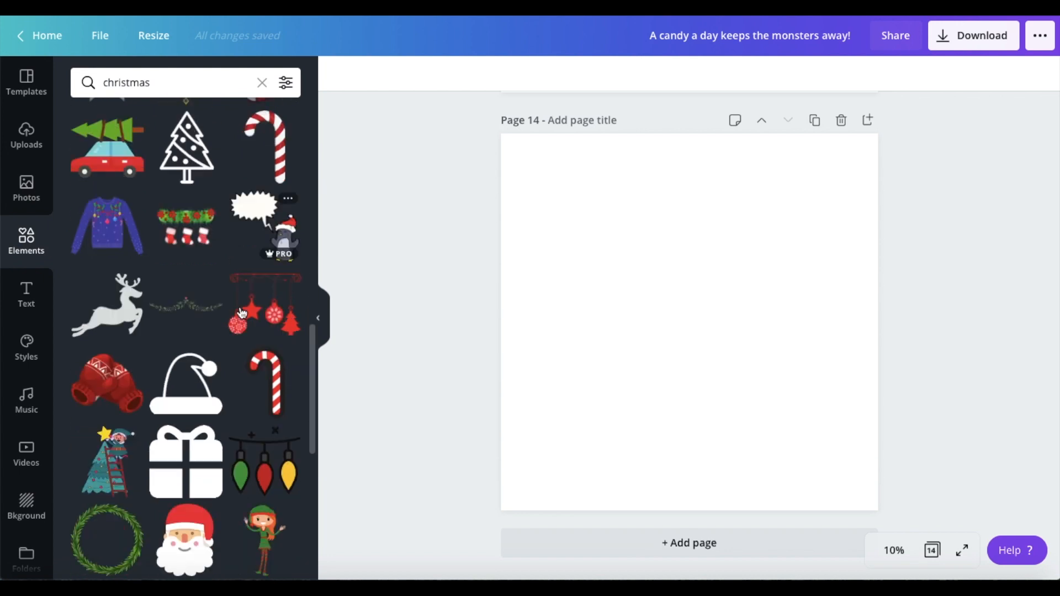
scroll(241, 313, "down", 10)
Step: Fill blank page 14's background with light blue #ACEBF6
left_click(537, 182)
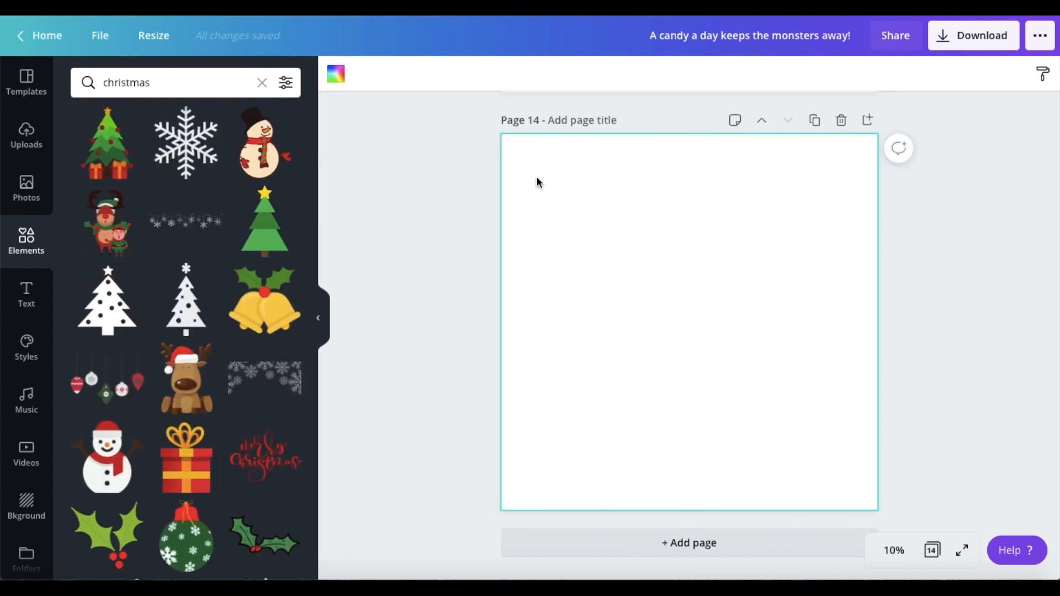
left_click(337, 75)
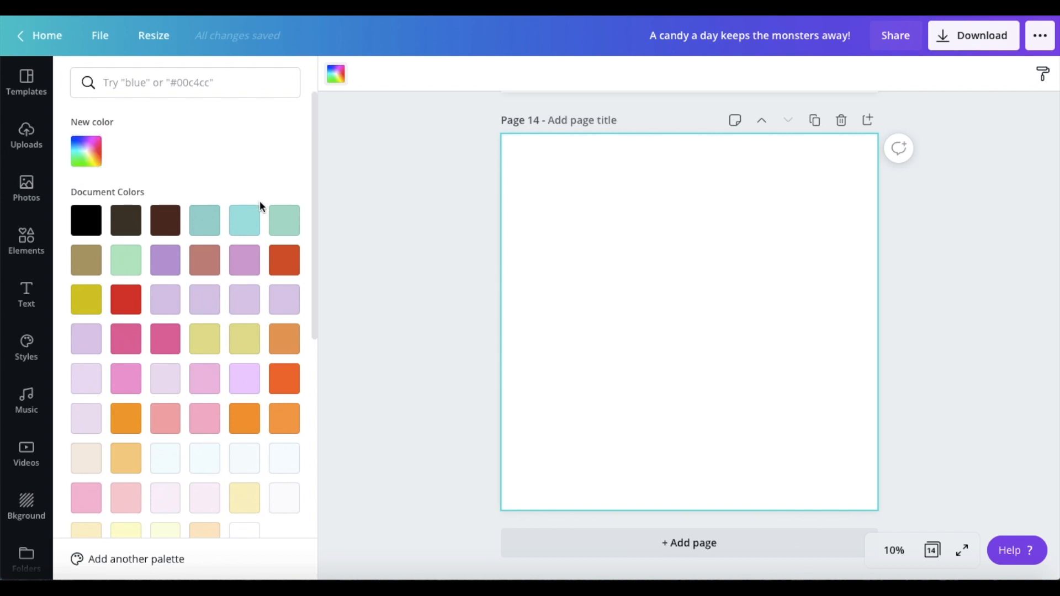
left_click(245, 221)
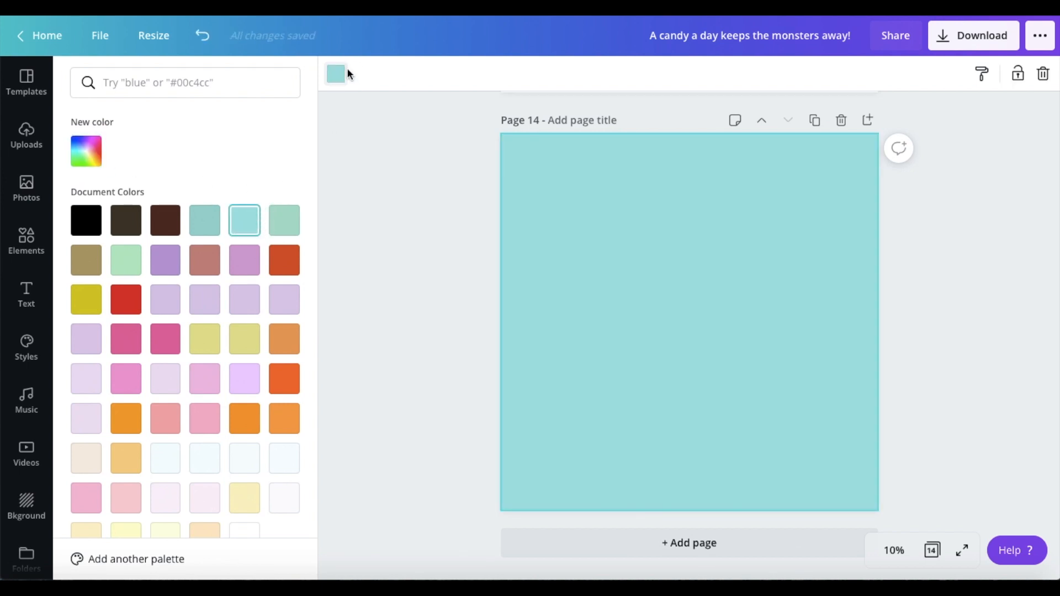
left_click(346, 75)
left_click(342, 79)
left_click(86, 151)
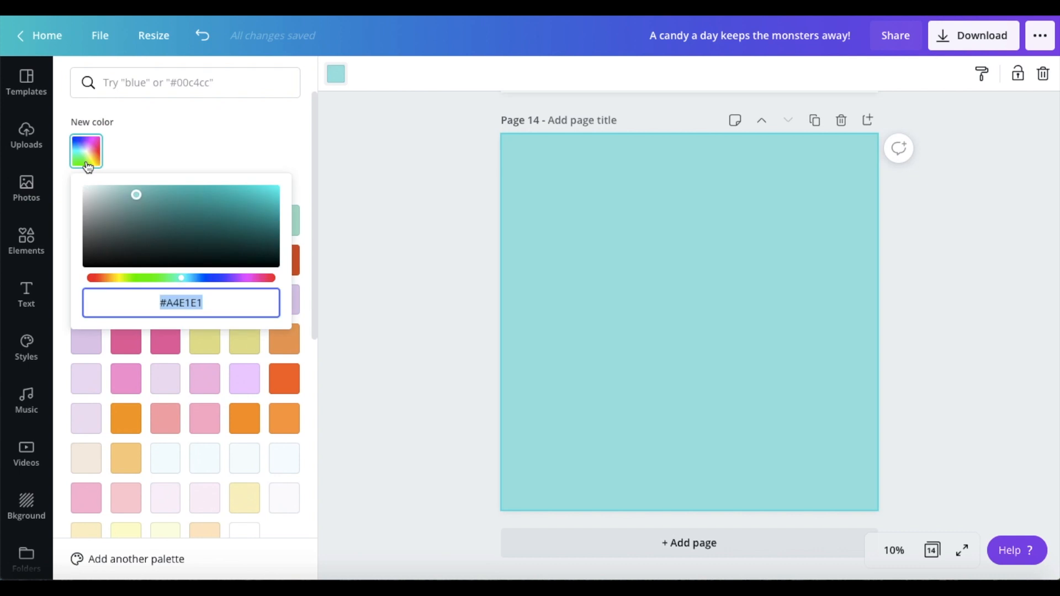
mouse_move(141, 199)
left_mouse_down()
mouse_move(157, 190)
mouse_move(142, 196)
mouse_move(140, 188)
left_mouse_up()
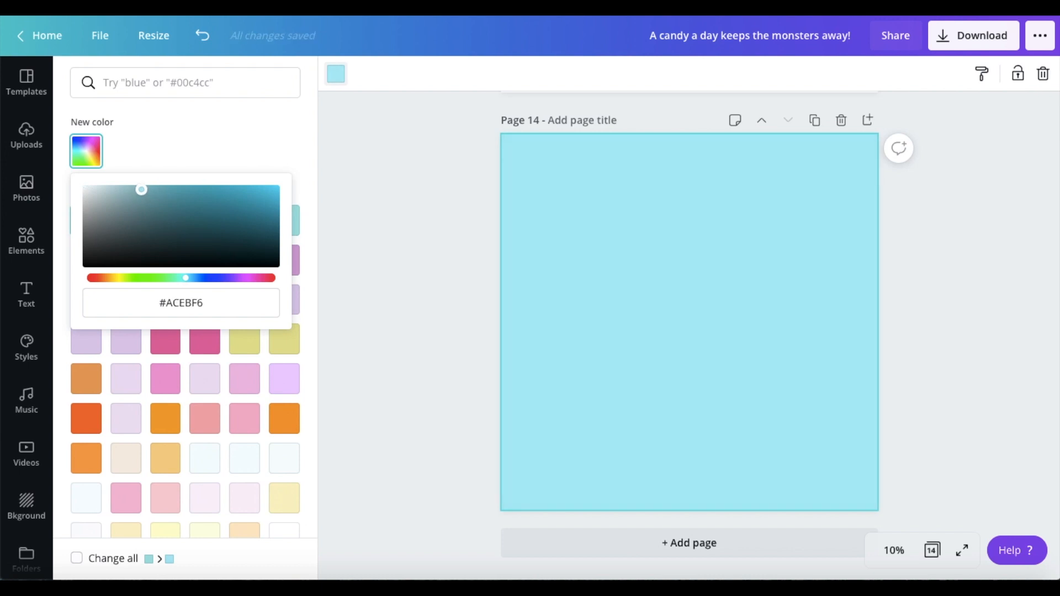
left_click(439, 239)
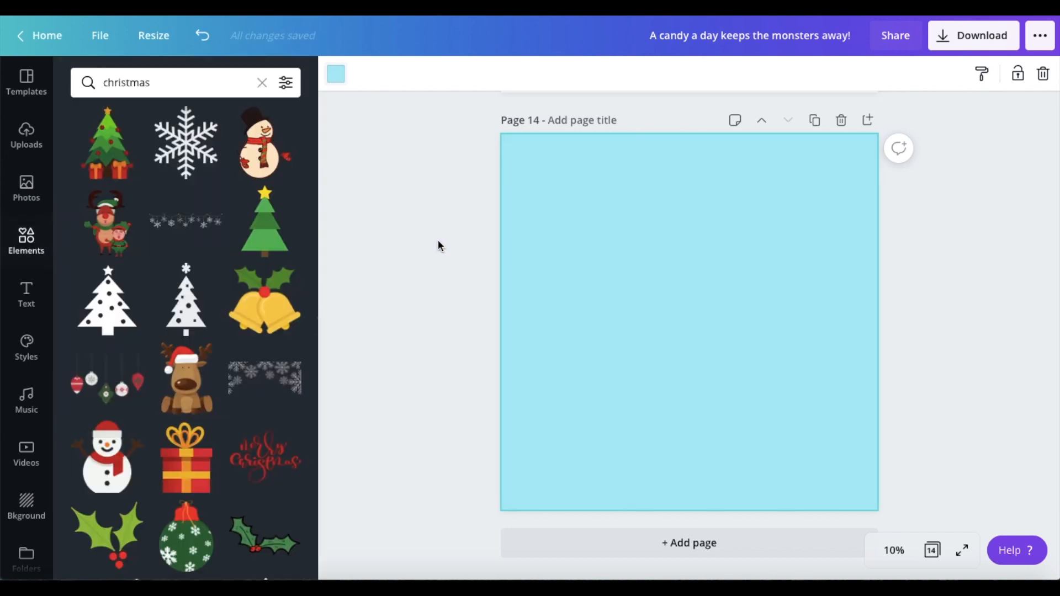
Step: Add the simple branching snowflake graphic from the "christmas" results to light blue page 14 and recolor it white
left_click(177, 145)
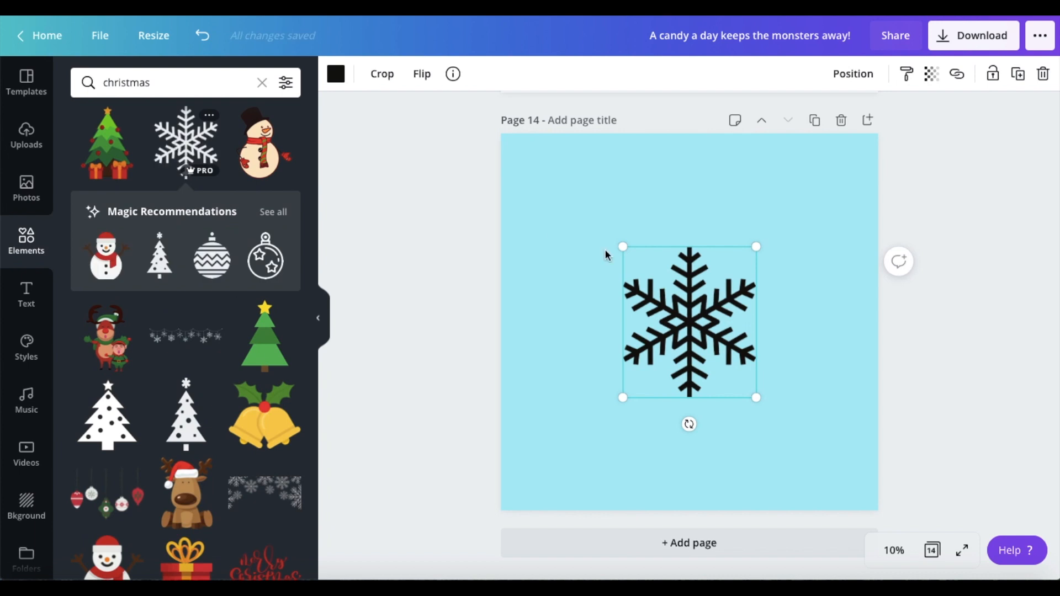
left_click(335, 73)
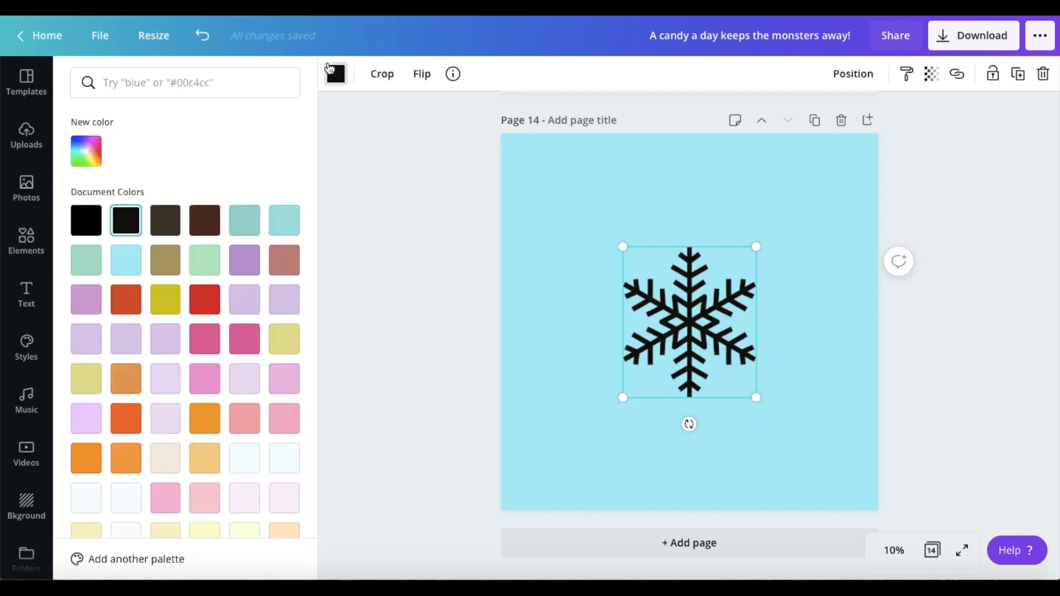
left_click(124, 423)
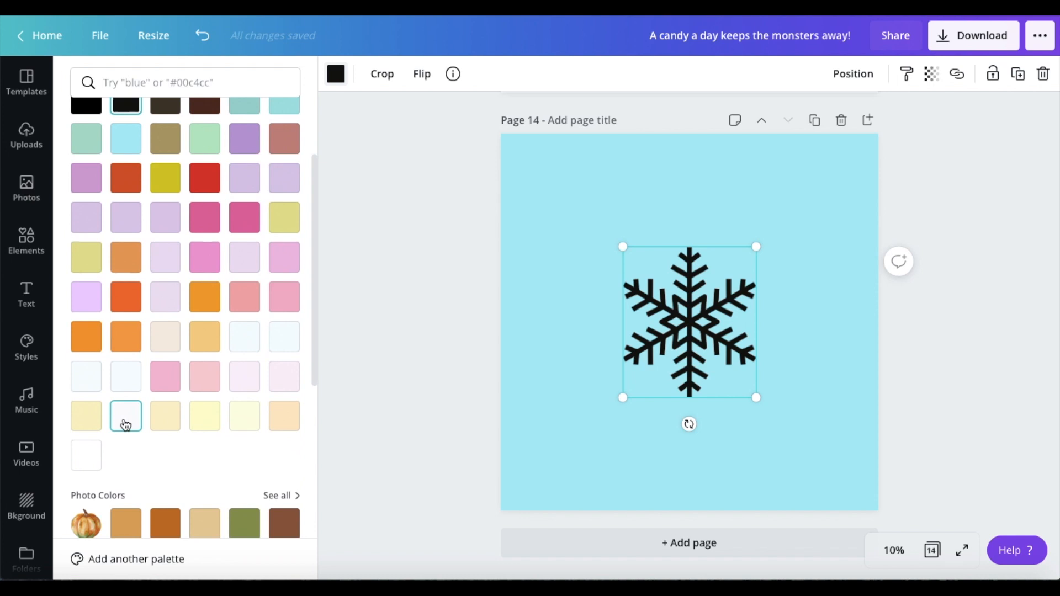
Step: Arrange four different white snowflake shapes and their copies in an evenly spaced four-by-four grid filling page 15
left_click_drag(628, 395, 606, 223)
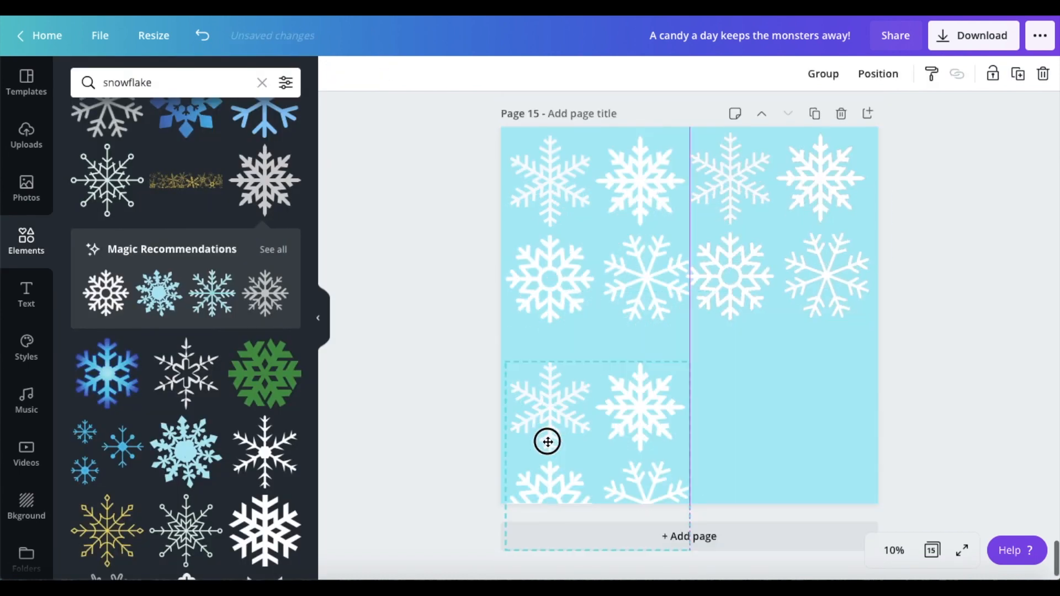
left_click_drag(546, 443, 519, 505)
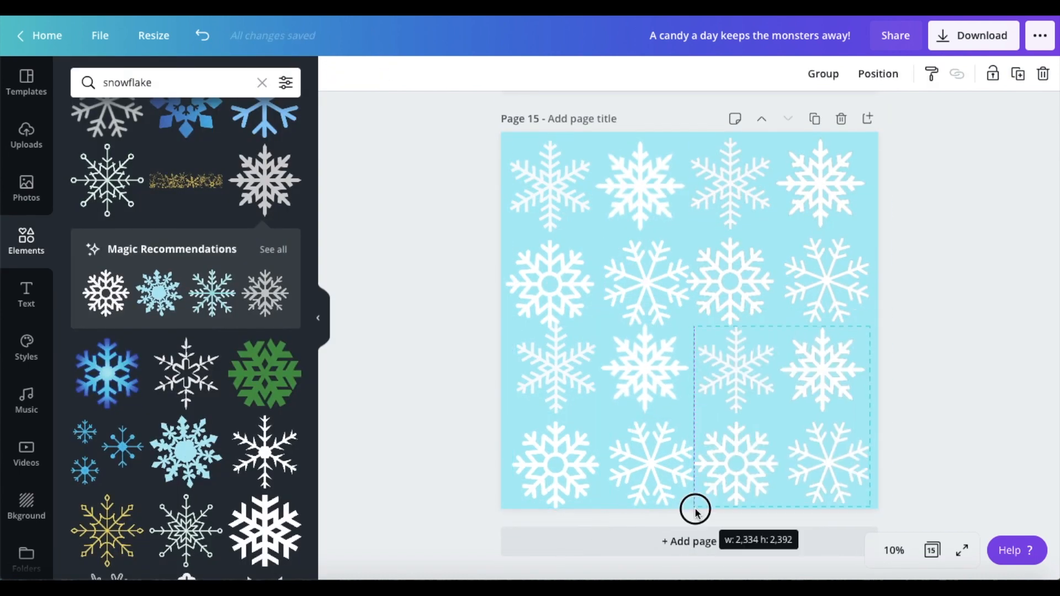
left_click_drag(738, 215, 738, 210)
left_click_drag(630, 367, 629, 372)
left_click_drag(505, 325, 511, 319)
left_click_drag(555, 272, 549, 277)
left_click_drag(871, 324, 865, 319)
left_click_drag(822, 246, 823, 249)
left_click_drag(635, 376, 637, 370)
left_click_drag(821, 464, 821, 460)
left_click(1013, 367)
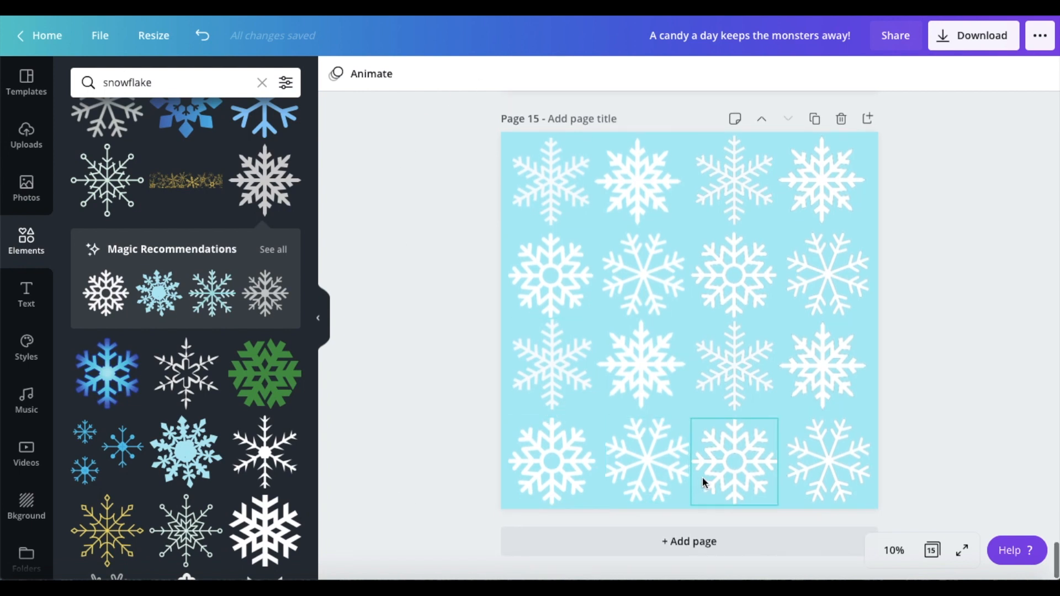
Step: Try red, bright green #35D621 and further custom hues as the background of page 15's snowflake pattern
left_click(502, 140)
left_click(336, 74)
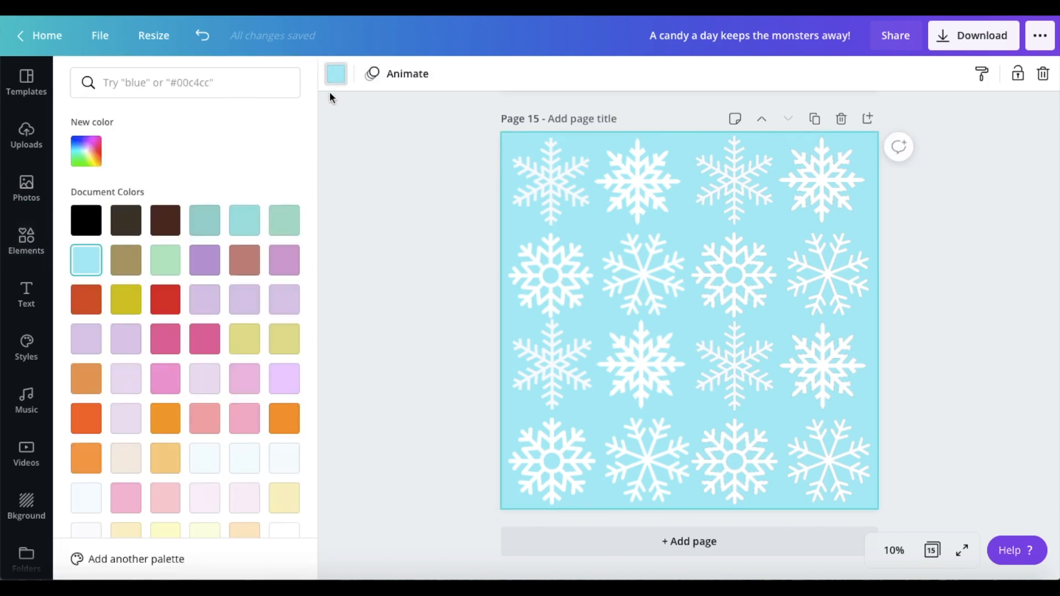
left_click(173, 306)
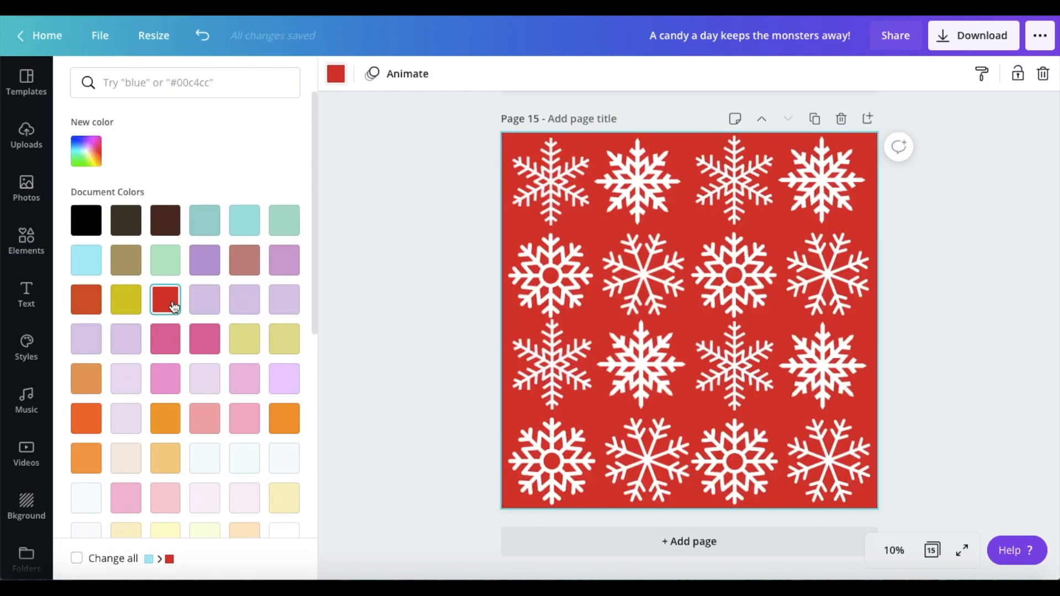
left_click(94, 162)
left_click(156, 281)
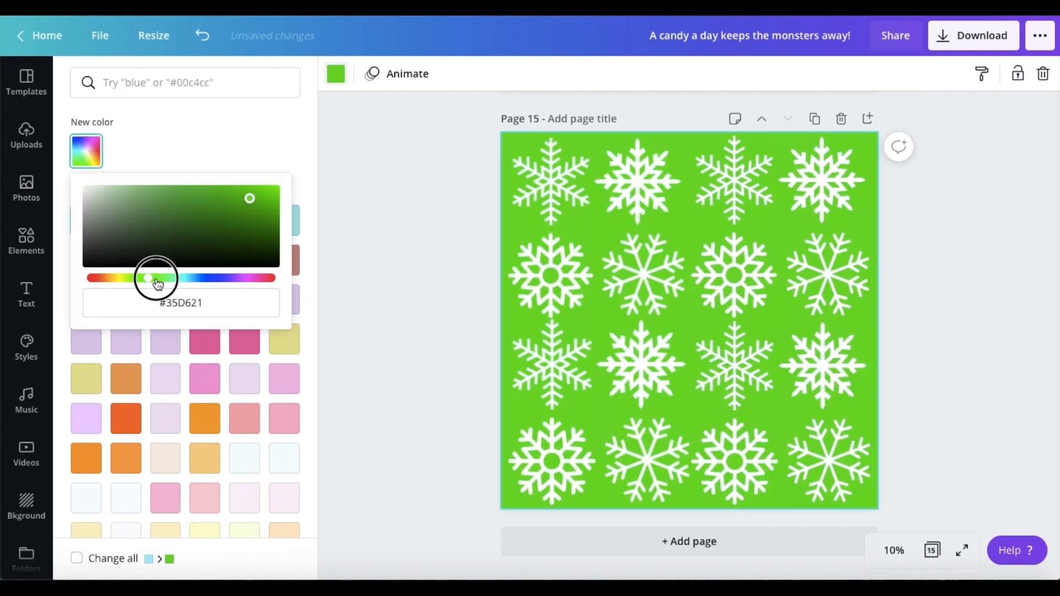
left_click_drag(158, 283, 184, 284)
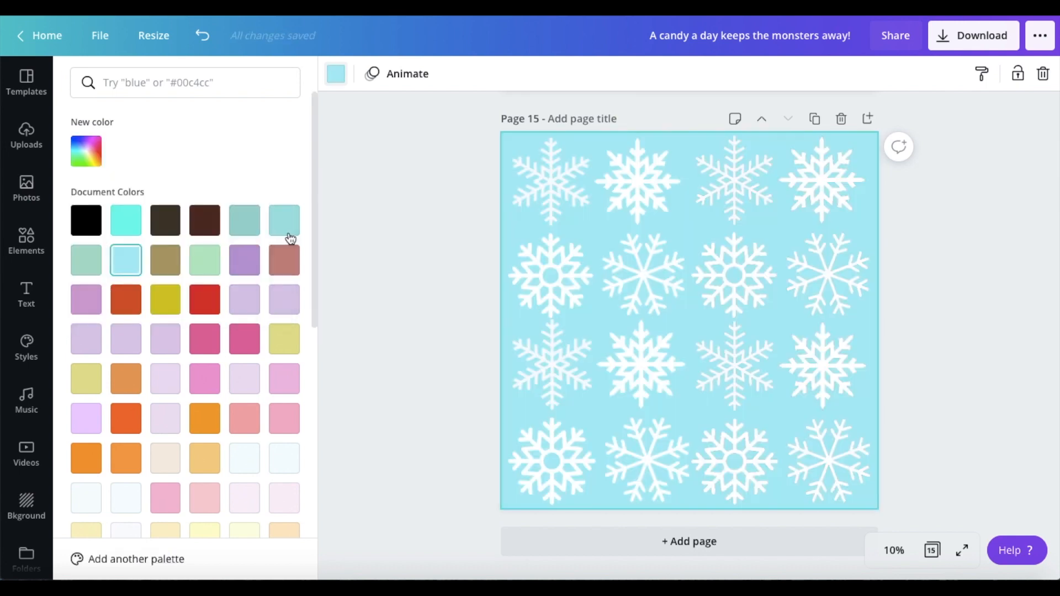
left_click(388, 273)
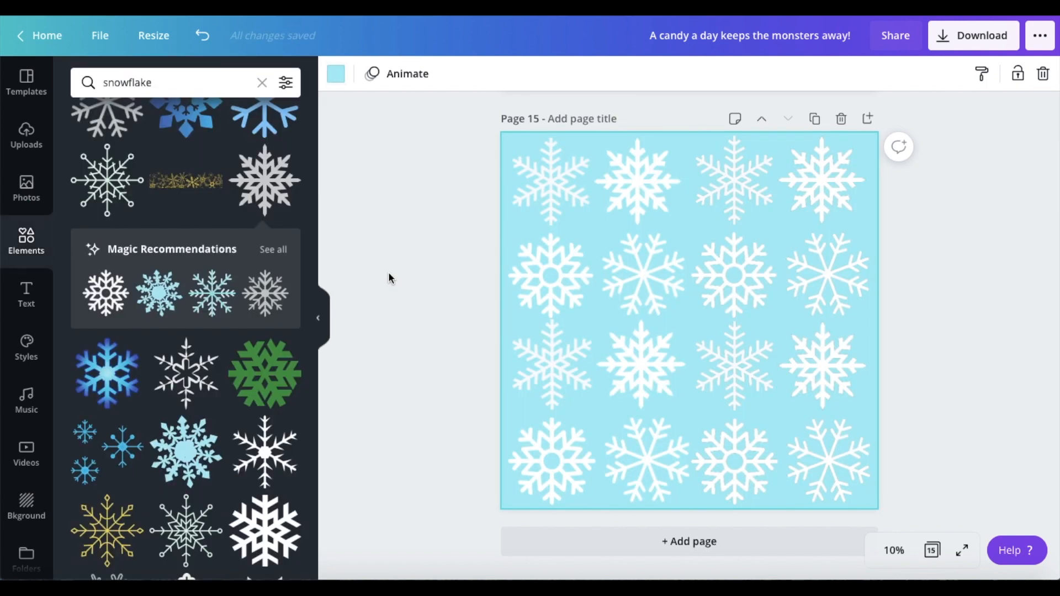
left_click(415, 321)
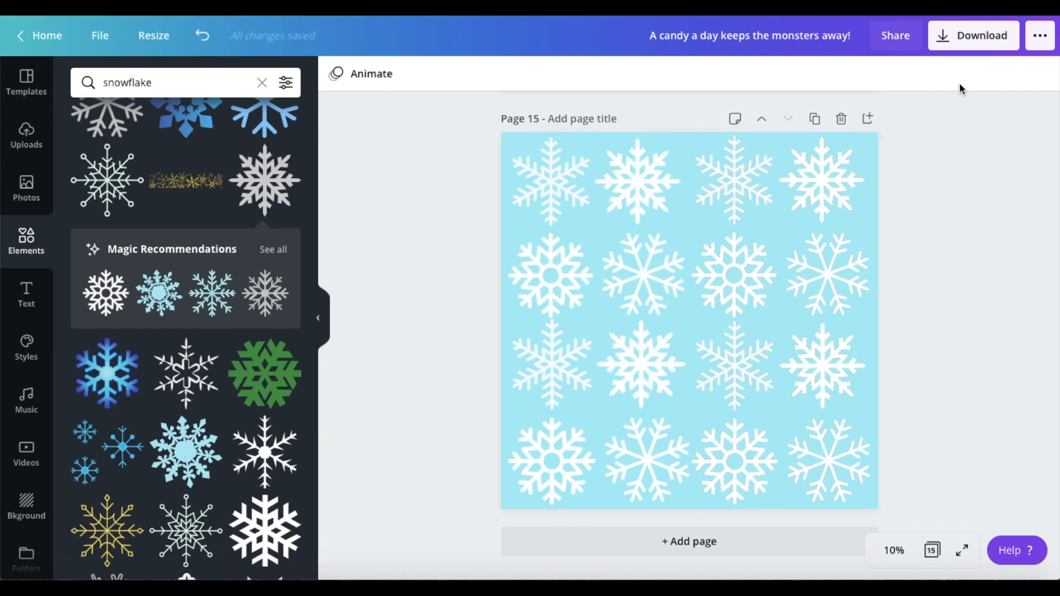
Step: Download the snowflake pattern as a PNG at size 1, 5000 × 5000 px
left_click(975, 44)
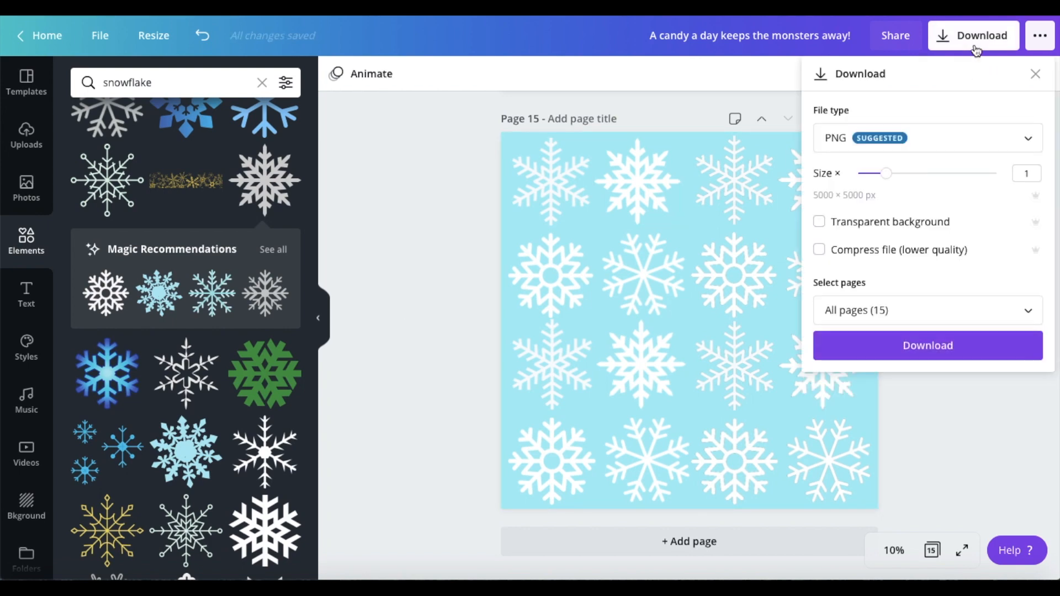
left_click(944, 402)
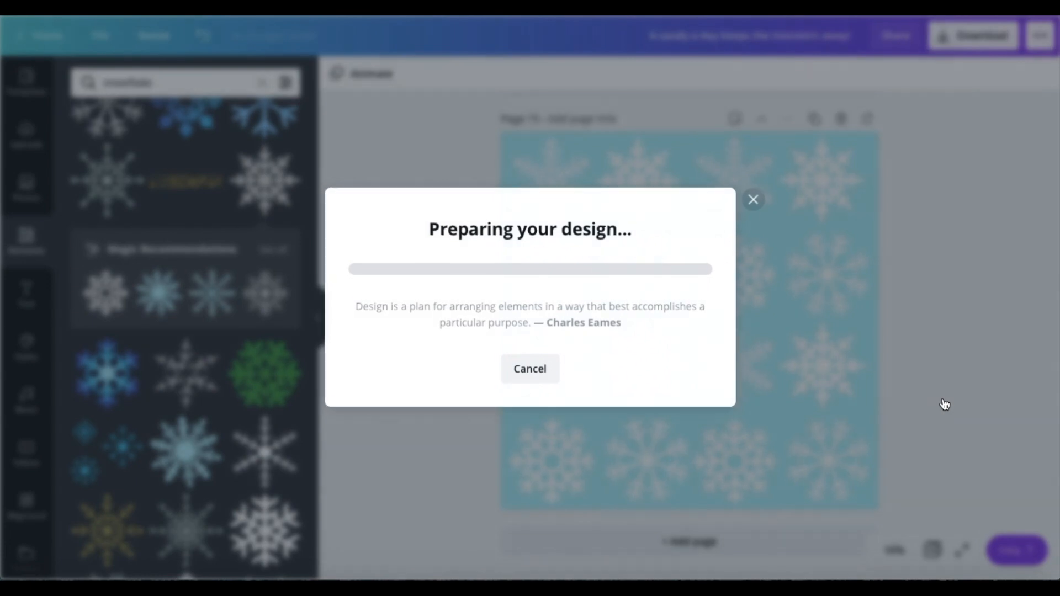